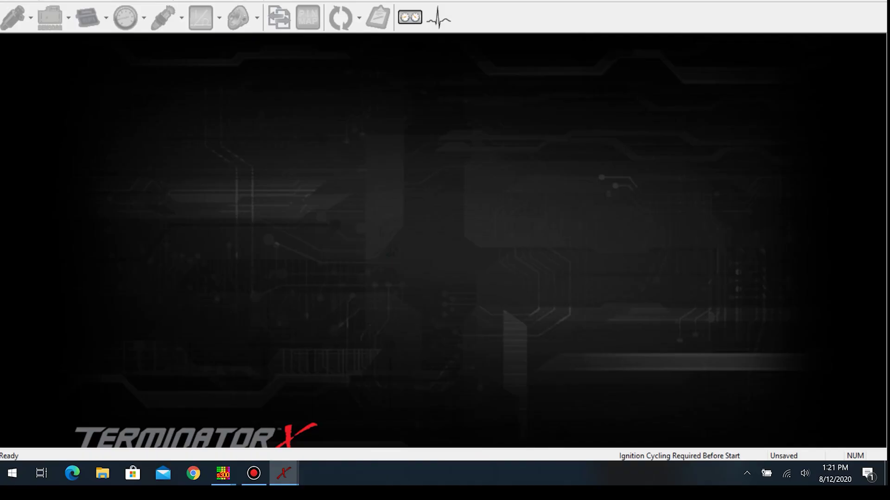
- Open the File menu in Terminator X
left_click(40, 1)
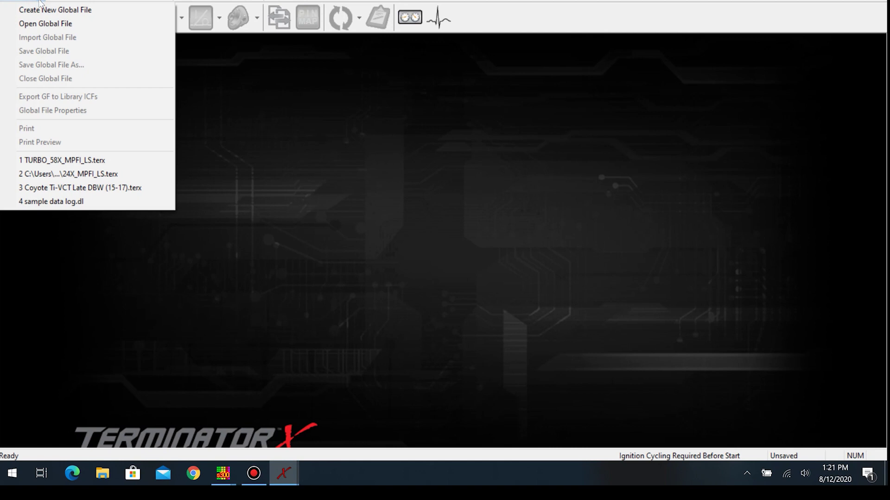
- Open TURBO_58X_MPFI_LS.terx from Base Cals > GM > LS Based, accepting the base calibration warning
left_click(40, 22)
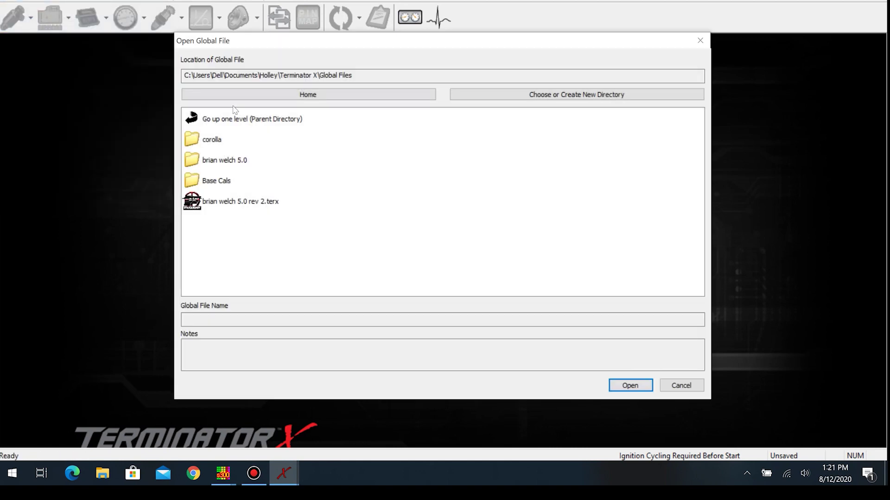
double_click(212, 182)
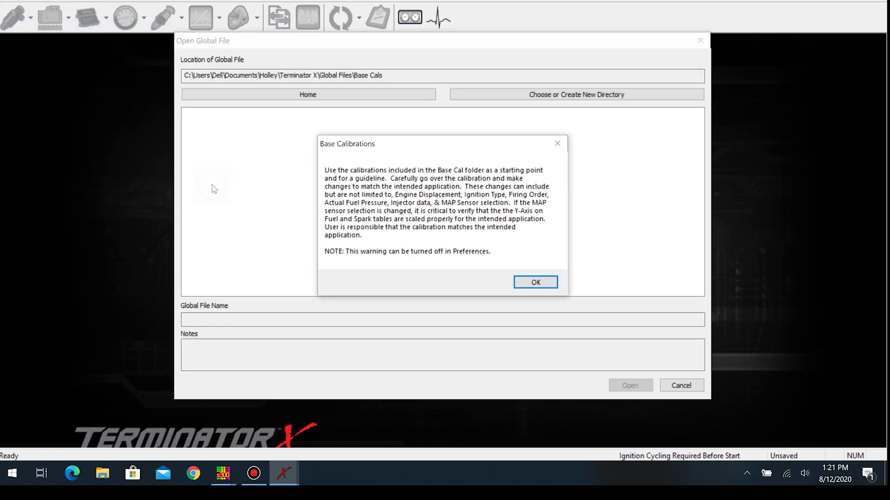
left_click(541, 285)
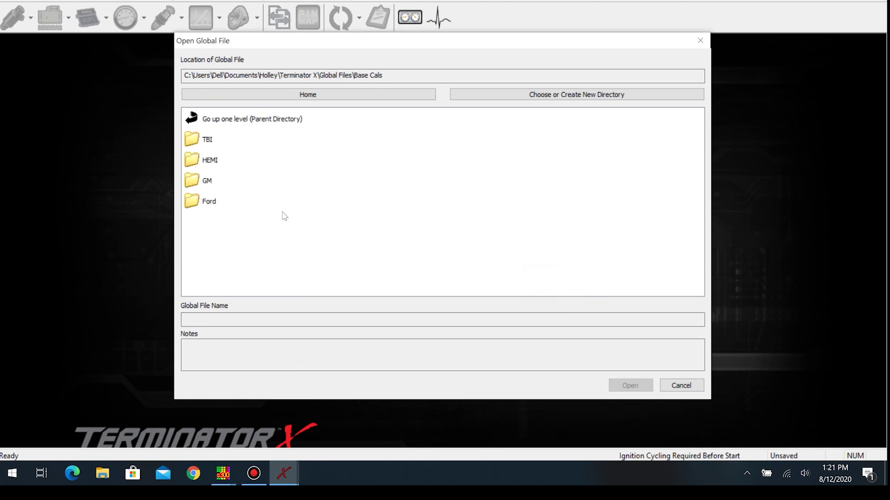
double_click(205, 184)
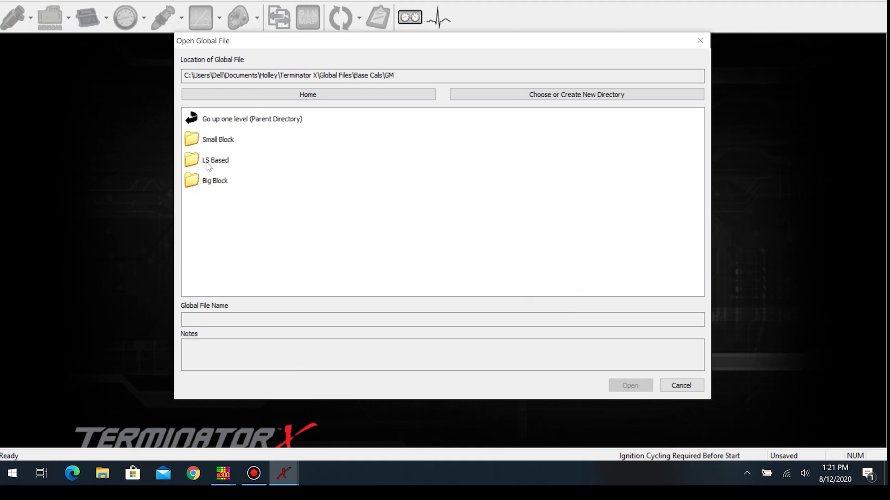
double_click(208, 163)
left_click(386, 245)
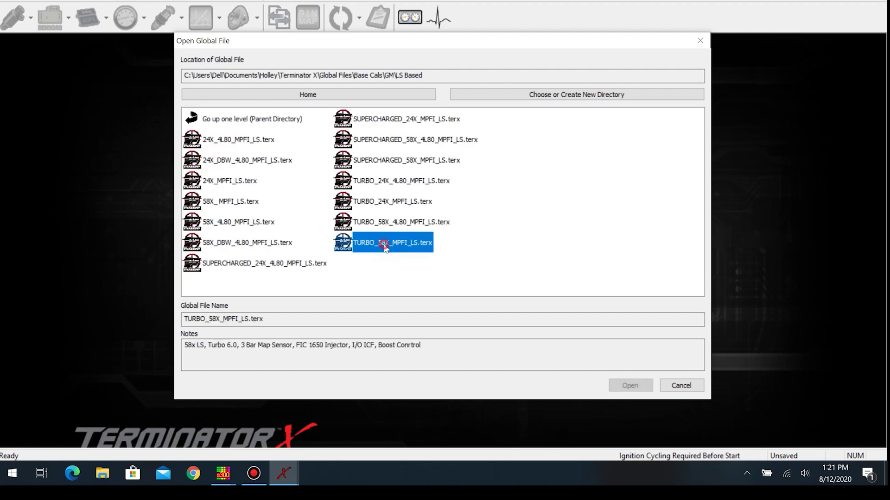
double_click(385, 245)
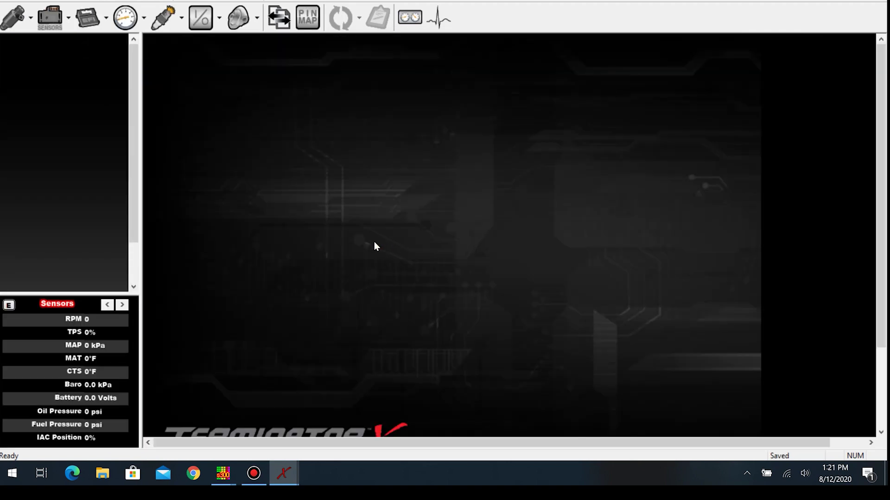
left_click(95, 21)
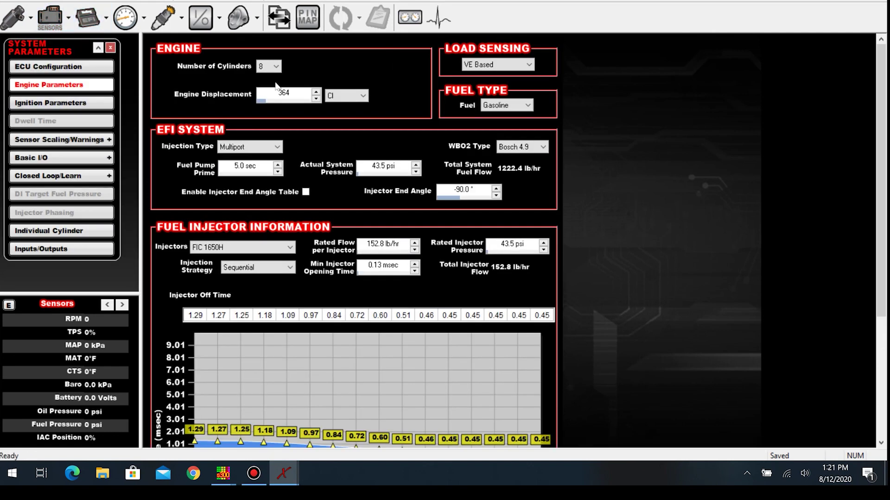
- Leave Load Sensing set to VE Based, then bring up the Base Fuel VE table
left_click(530, 68)
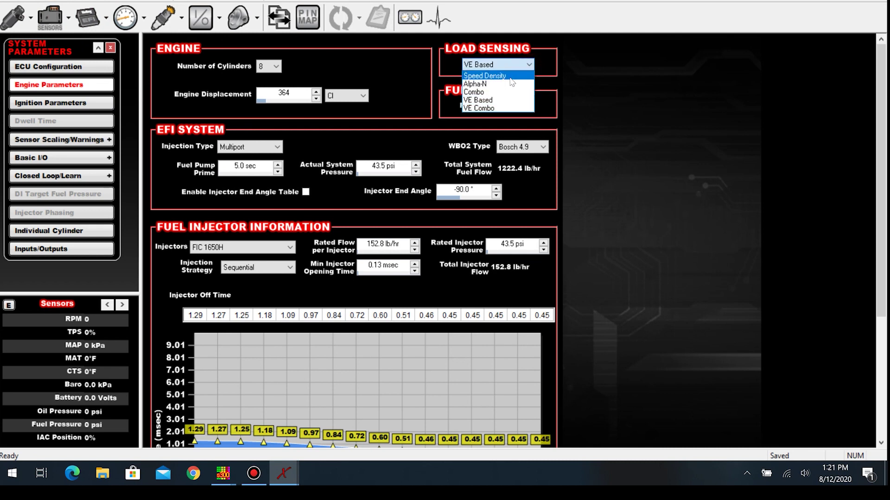
left_click(567, 70)
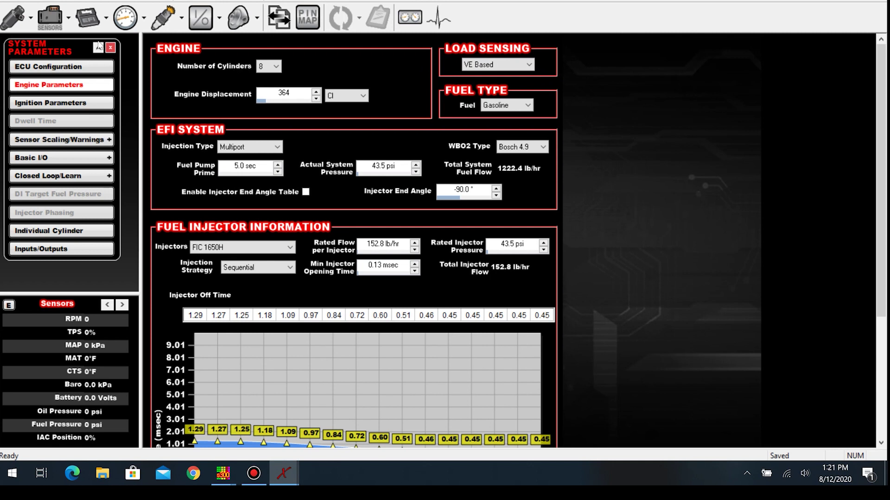
left_click(13, 17)
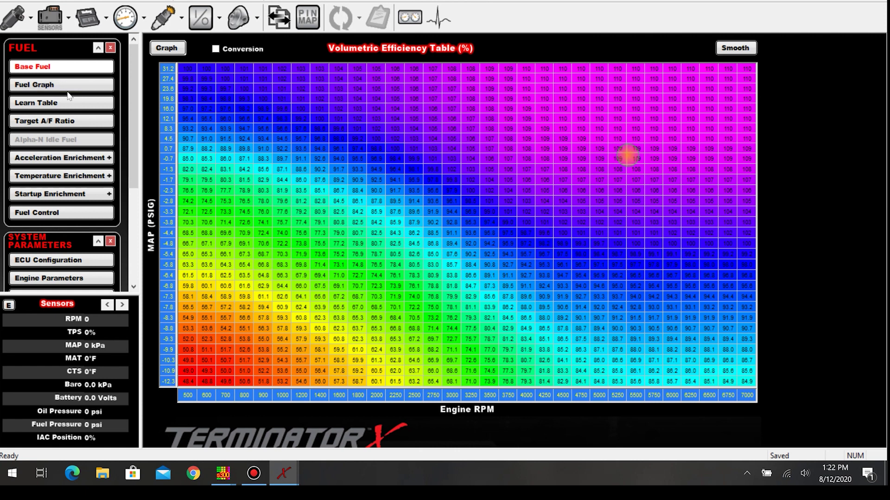
left_click(52, 84)
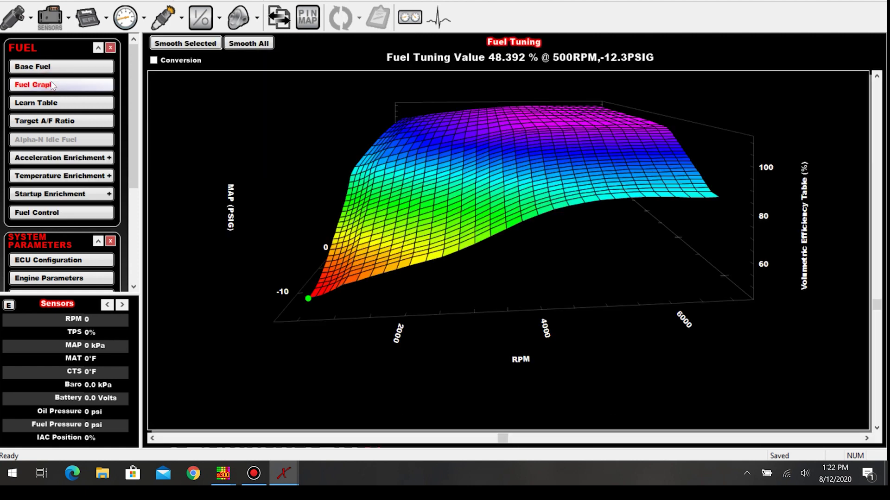
left_click(56, 68)
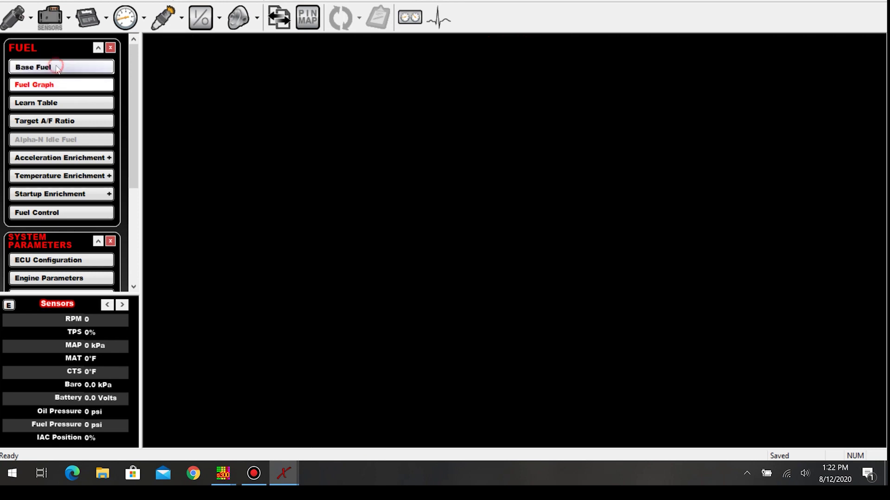
left_click(52, 85)
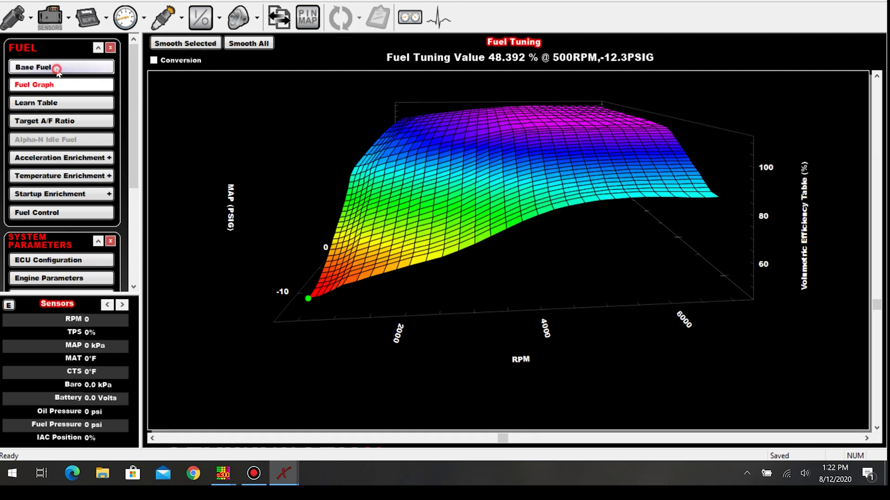
left_click(58, 66)
left_click(26, 88)
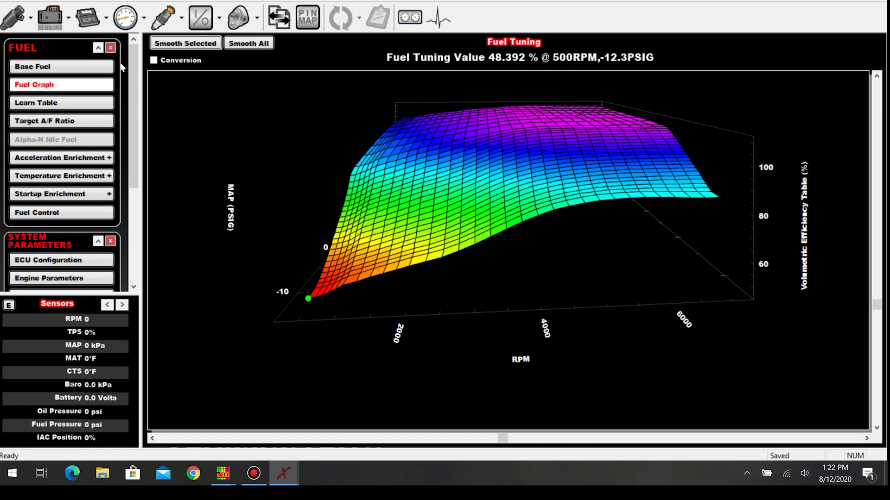
left_click(109, 67)
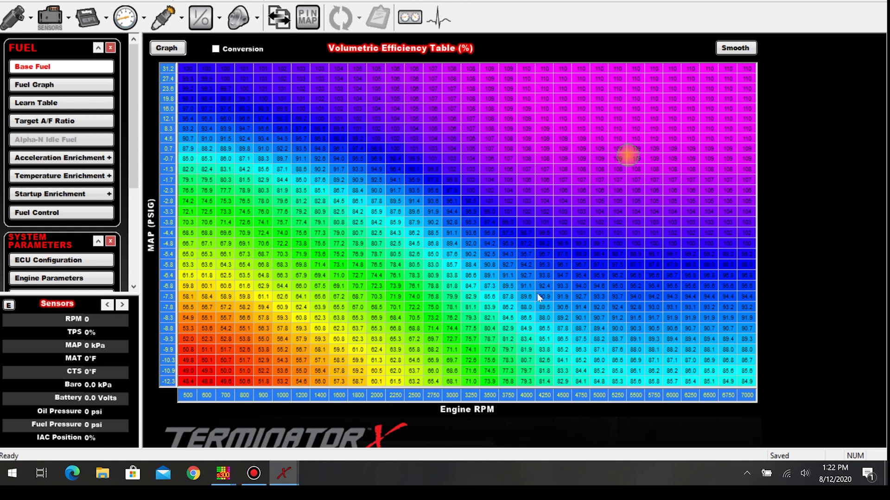
left_click(528, 148)
- Set the 3750 RPM / 0.7 PSIG cell to 40, undo back to 108, then show the Fuel Graph
left_click(528, 148)
type("40")
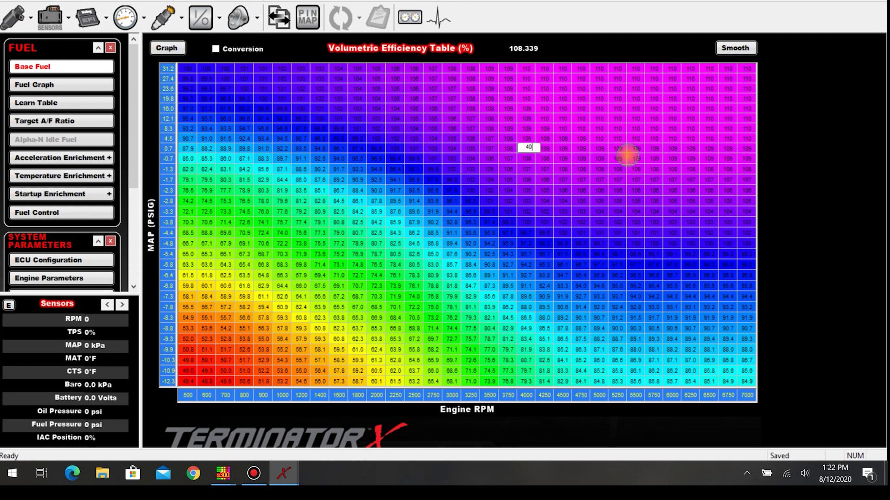
key("Return")
left_click(619, 212)
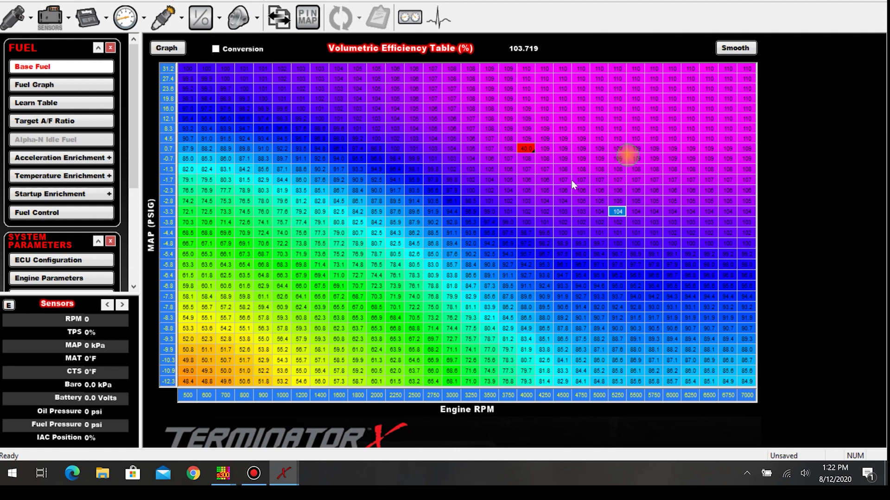
key("ctrl+z")
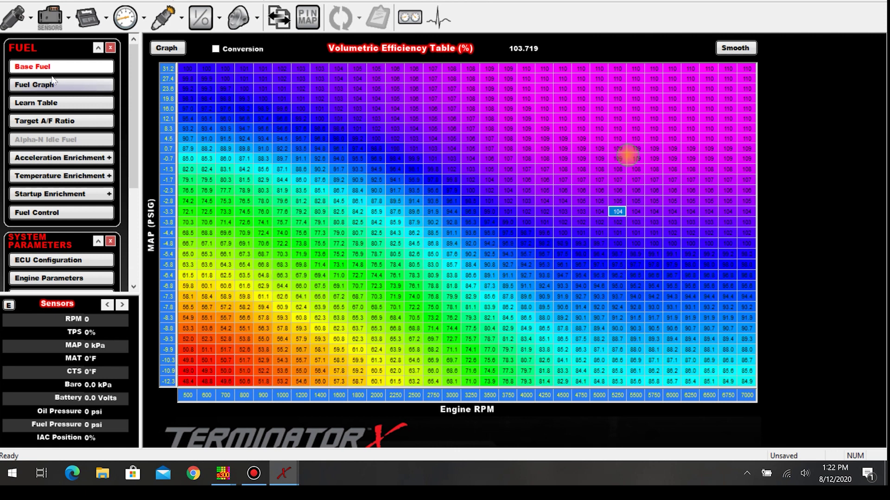
left_click(39, 87)
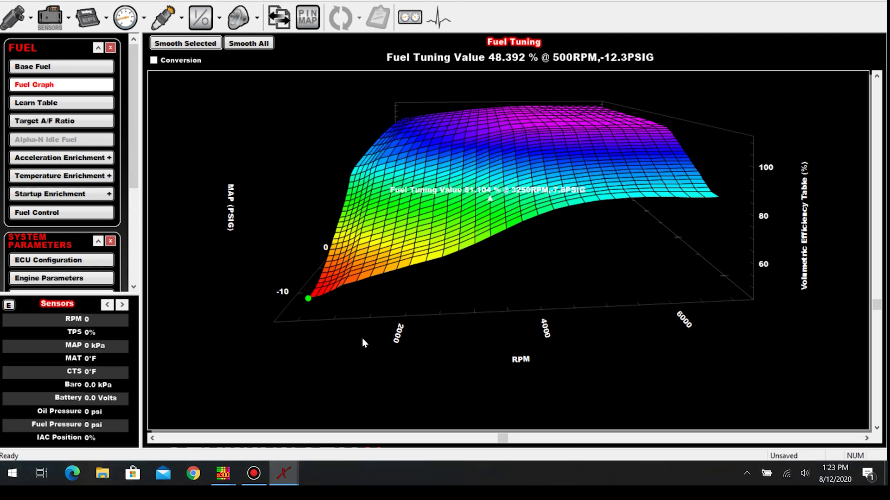
- View the High Speed Fuel table in Hondata SManager, then return to Terminator X
left_click(222, 474)
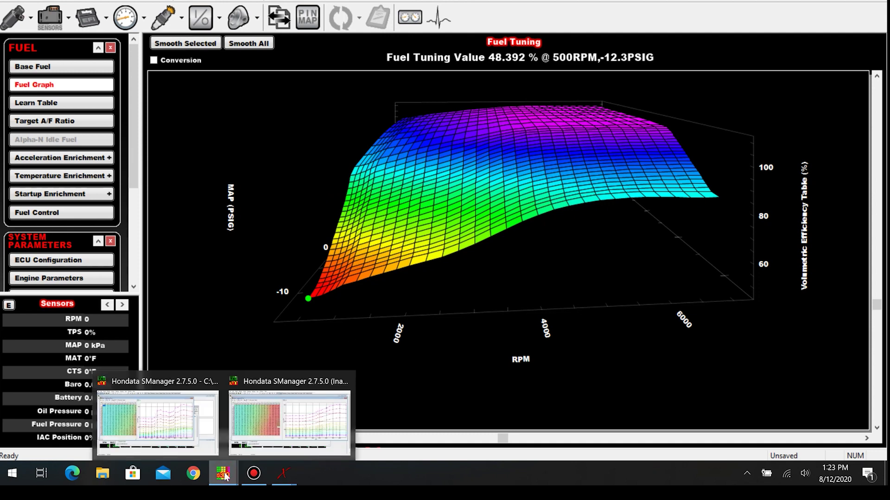
left_click(155, 386)
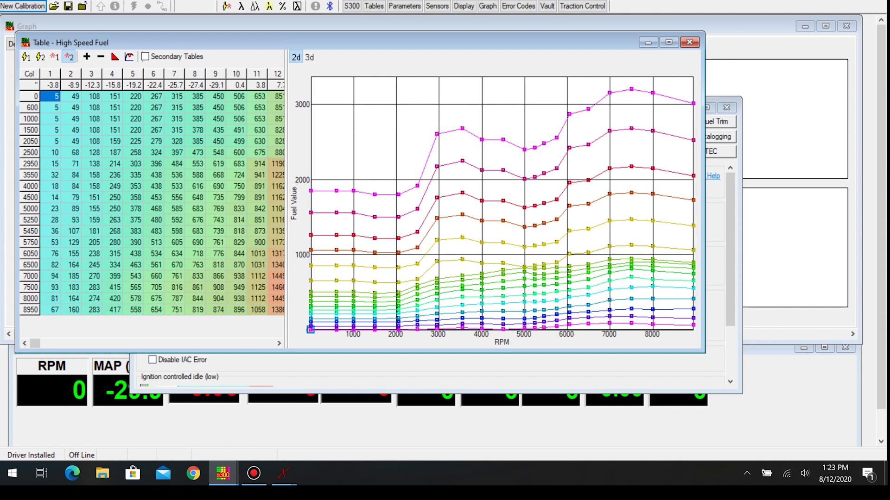
left_click(283, 473)
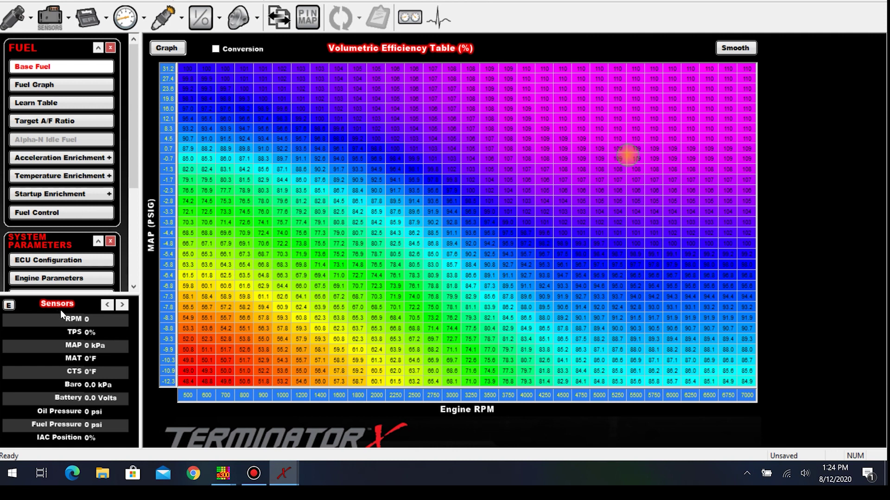
- Advance the live readout panel two pages to Fuel Tuning (CL Comp, Target AFR, Estimated VE)
left_click(123, 305)
left_click(123, 305)
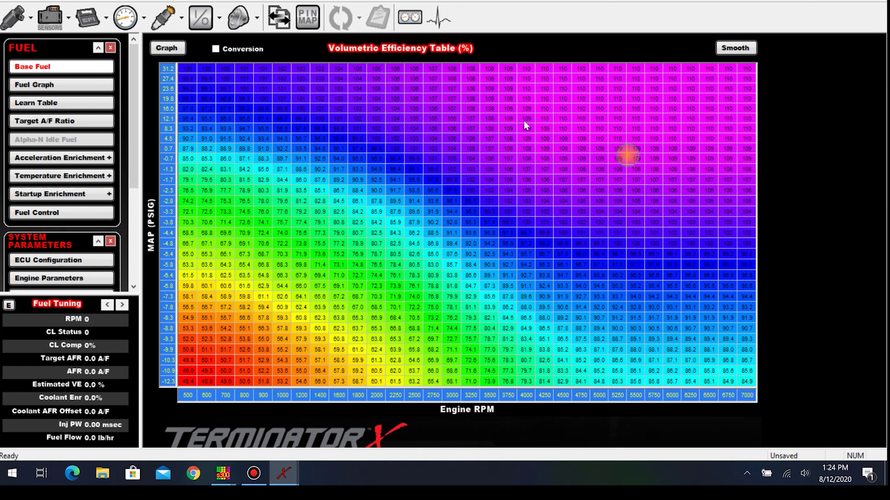
- Open the datalog dropdown and switch to the sample data log.dl window
left_click(292, 5)
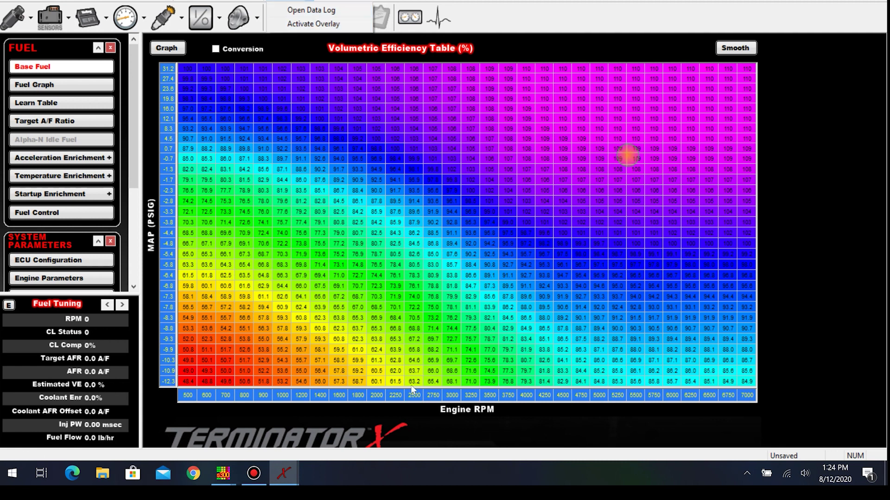
left_click(278, 472)
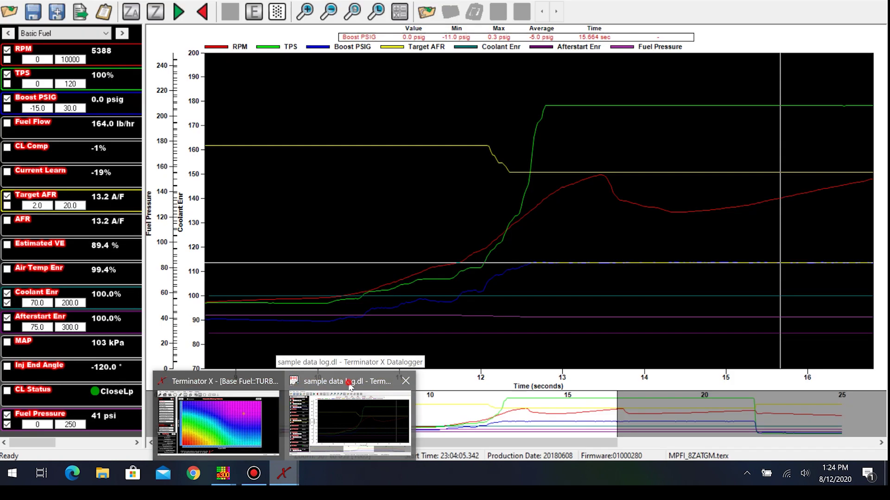
left_click(351, 388)
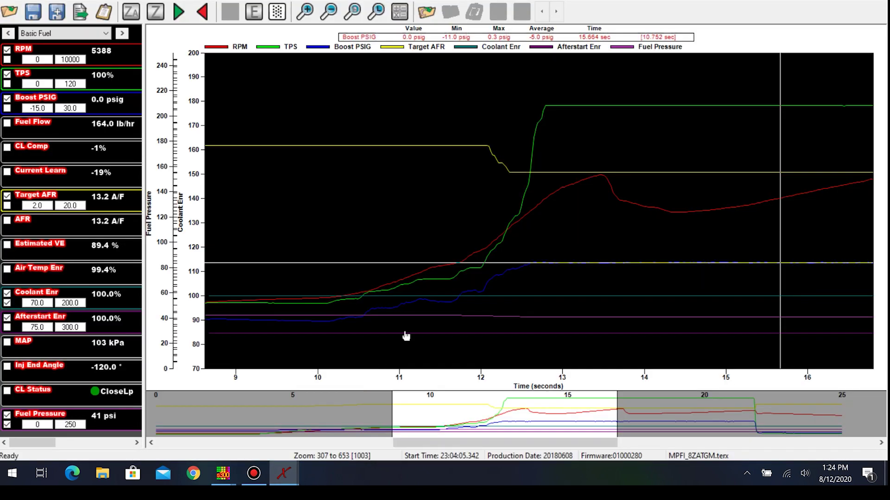
- Move the log time cursor through 12–13 s and later, settling at about 11.3 s
left_click(421, 250)
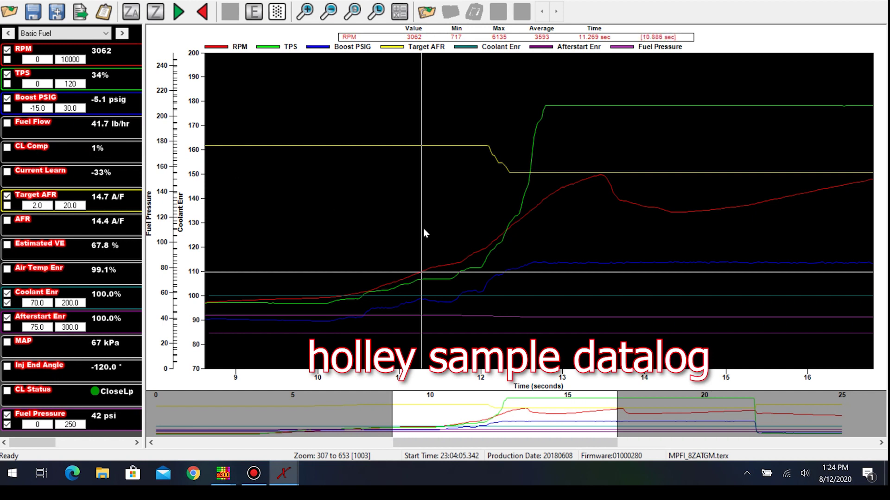
left_click(483, 235)
left_click_drag(513, 234, 532, 235)
left_click(561, 238)
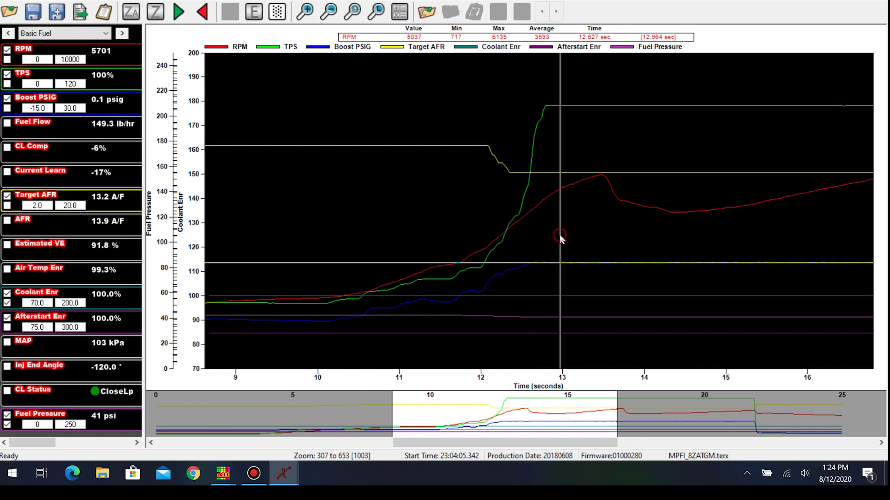
left_click(600, 230)
left_click(703, 231)
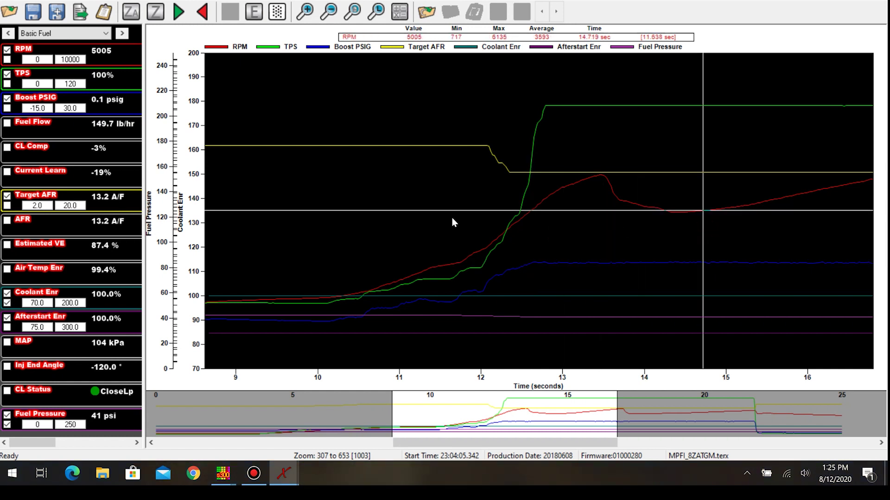
left_click(423, 228)
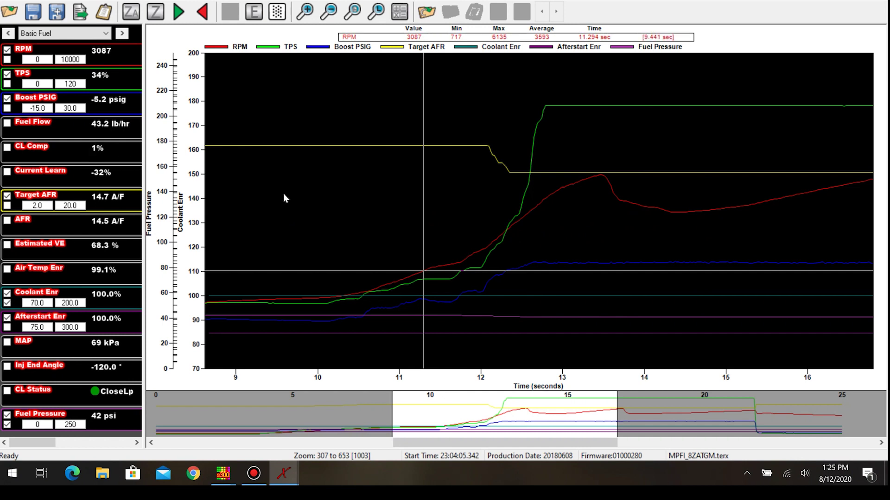
- Switch back to the Base Fuel VE table window
mouse_move(284, 473)
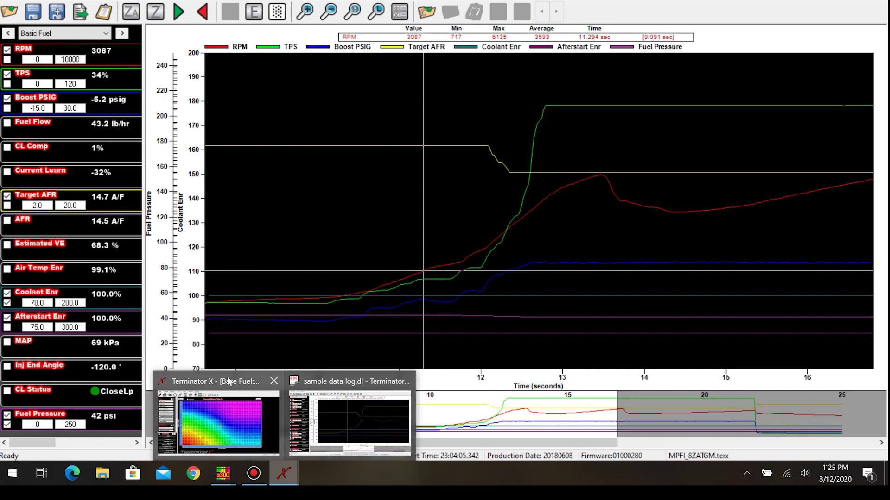
mouse_move(229, 381)
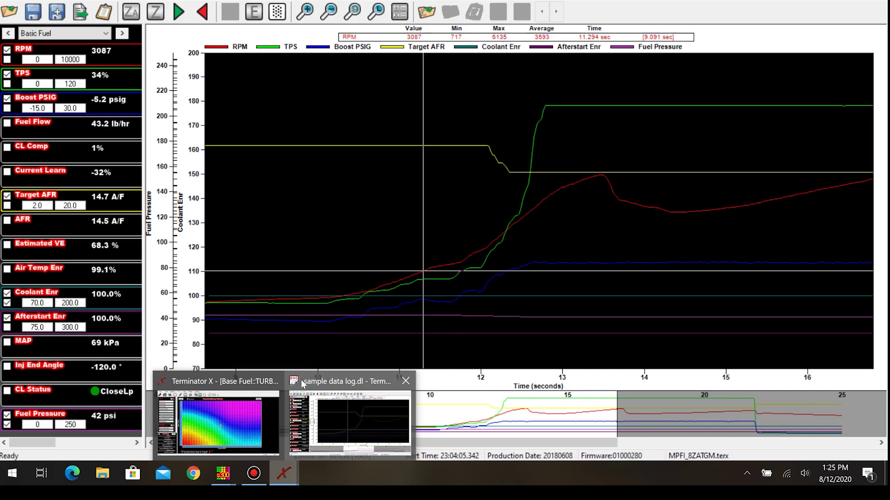
left_click(238, 381)
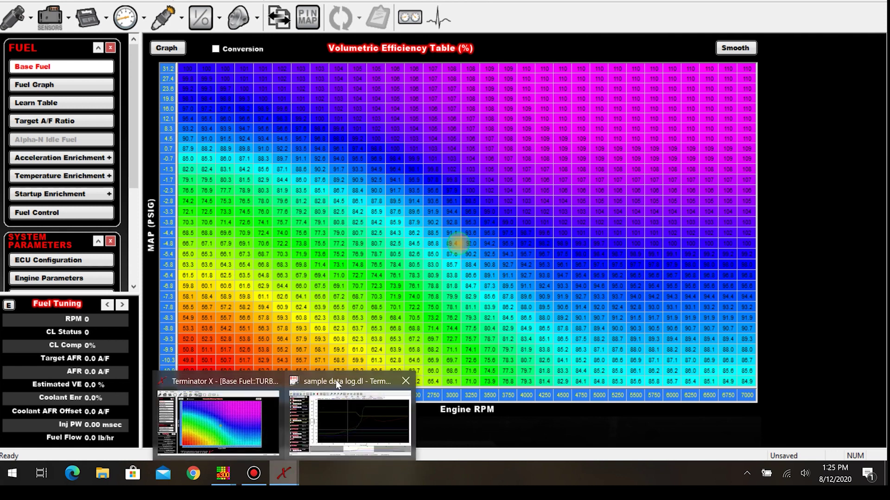
- Recheck the sample data log at about 13.9 s, then return to the Base Fuel VE table
left_click(336, 384)
left_click(637, 160)
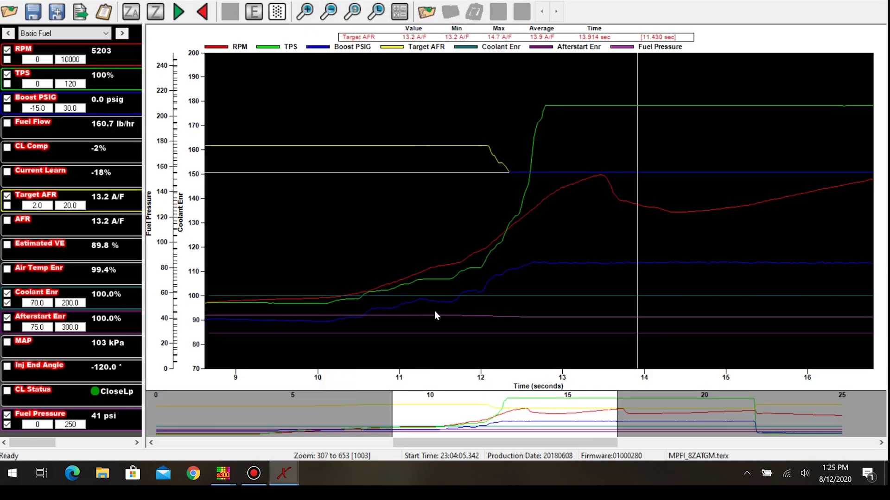
mouse_move(287, 477)
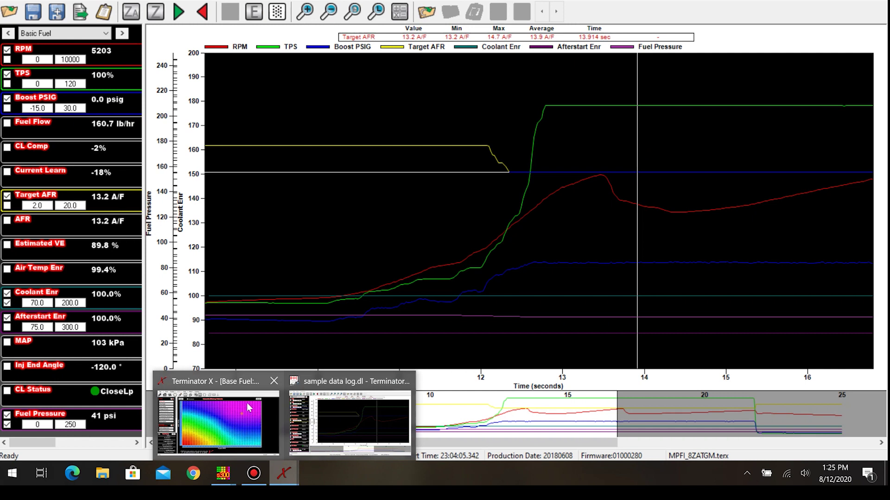
left_click(248, 408)
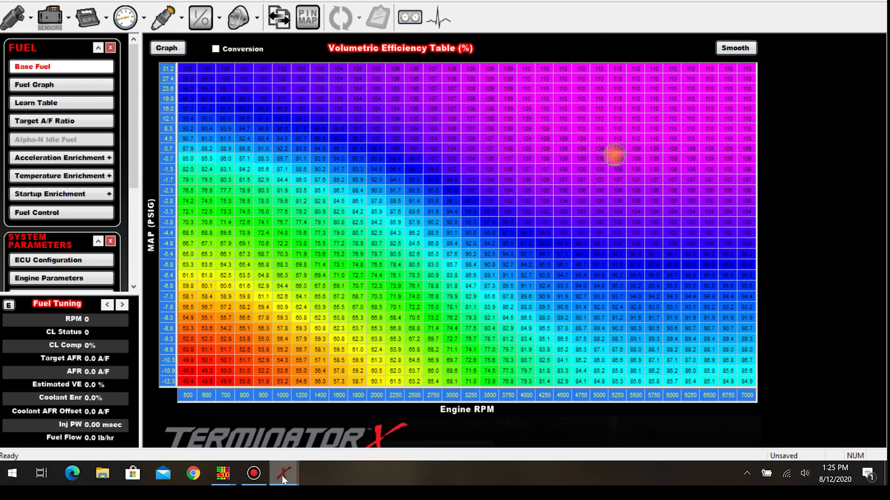
- Select the 3000 RPM, -8.3 PSIG VE cell, then the 78.1 cell above it
mouse_move(283, 479)
mouse_move(306, 404)
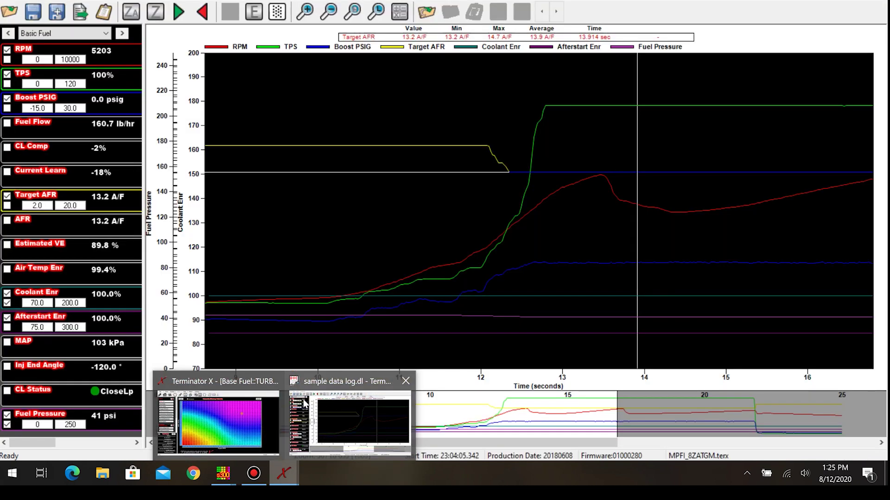
mouse_move(219, 383)
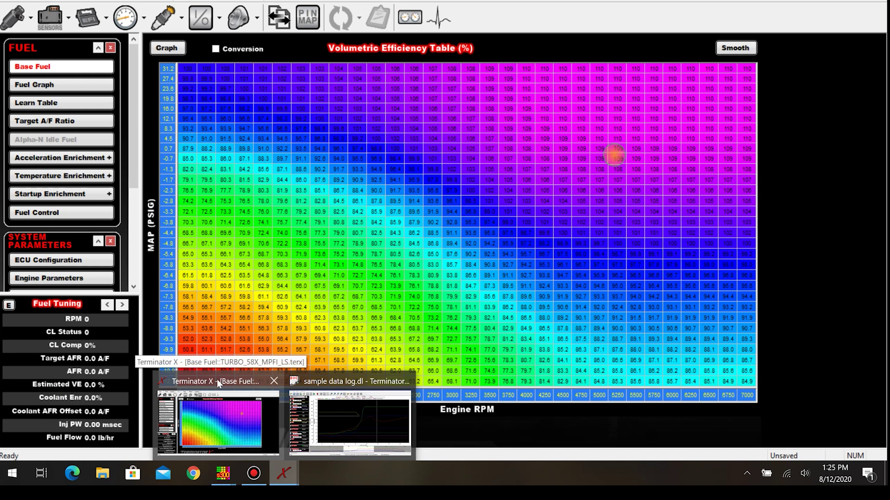
left_click(217, 379)
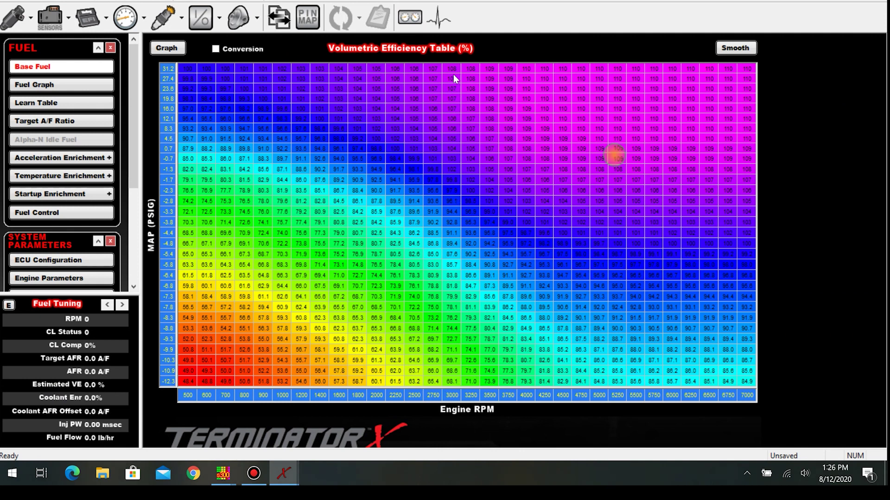
left_click(456, 321)
left_click(453, 307)
- Nudge the 76.2 cell at -8.3 PSIG up and down, then drop it by 5%
left_click(451, 320)
key("Down")
key("Down")
key("Down")
key("Down")
key("Up")
key("Up")
key("Up")
key("Up")
key("Up")
key("Up")
key("Up")
key("Up")
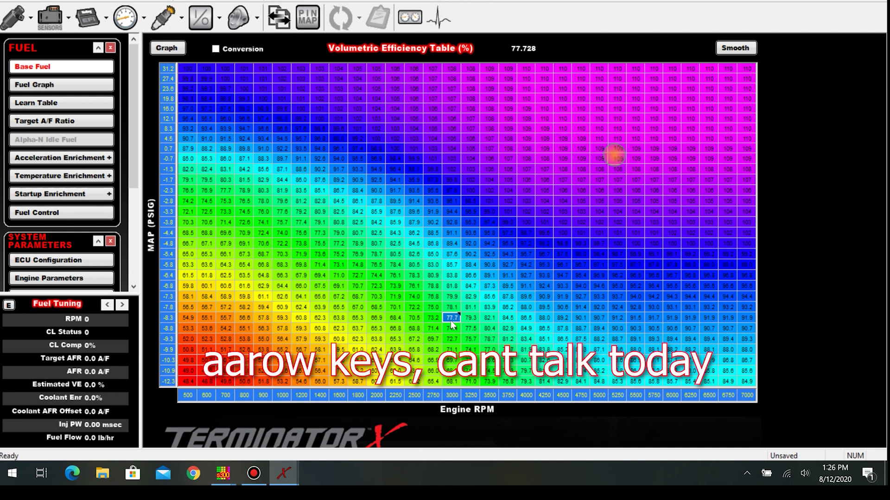
key("Up")
key("Up")
key("Up")
key("Up")
key("Up")
key("Up")
key("Up")
key("Up")
key("Up")
key("Up")
key("Down")
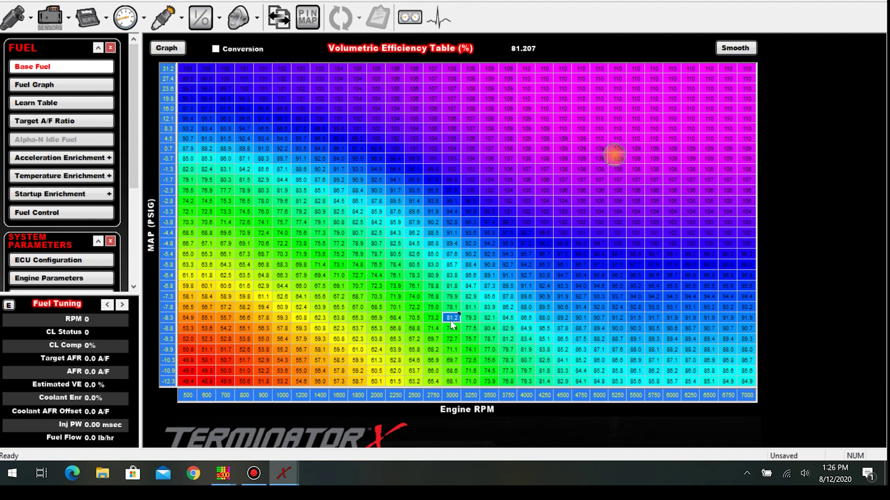
key("Page_Down")
- Raise the 78.1 cell by 5%, then lower the cells near -4.8 PSIG to 84.2 and 88.2
left_click(451, 311)
key("Page_Up")
key("Up")
key("Up")
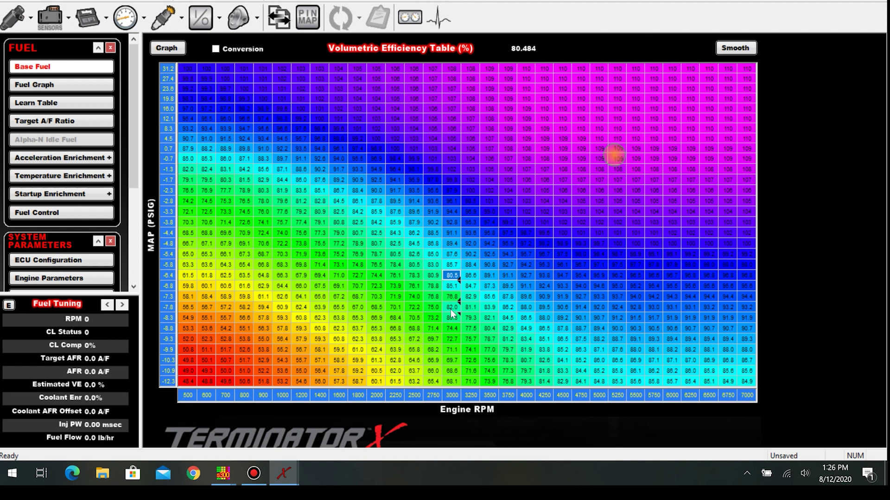
key("Up")
key("Up")
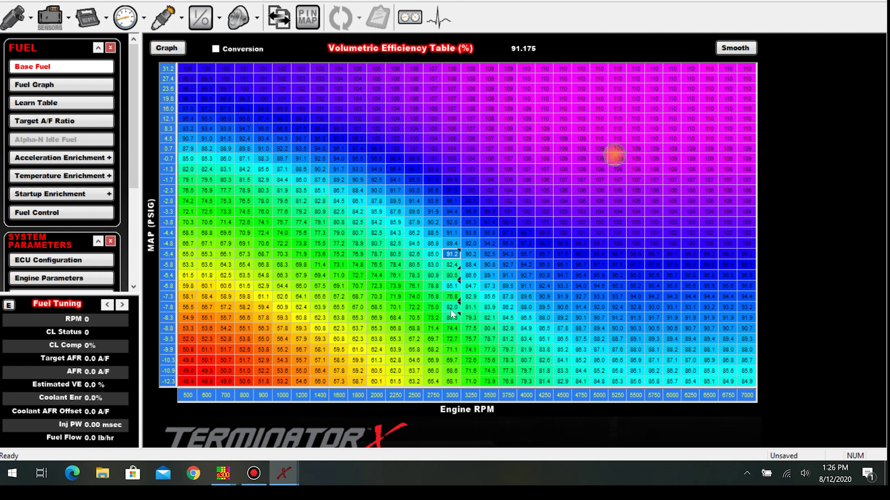
key("Up")
key("minus")
key("minus")
key("minus")
key("Up")
- Continue up the 3000 RPM column to -1.7 PSIG, lowering 94.4 to 89.8 and raising cells to about 101–106
key("Up")
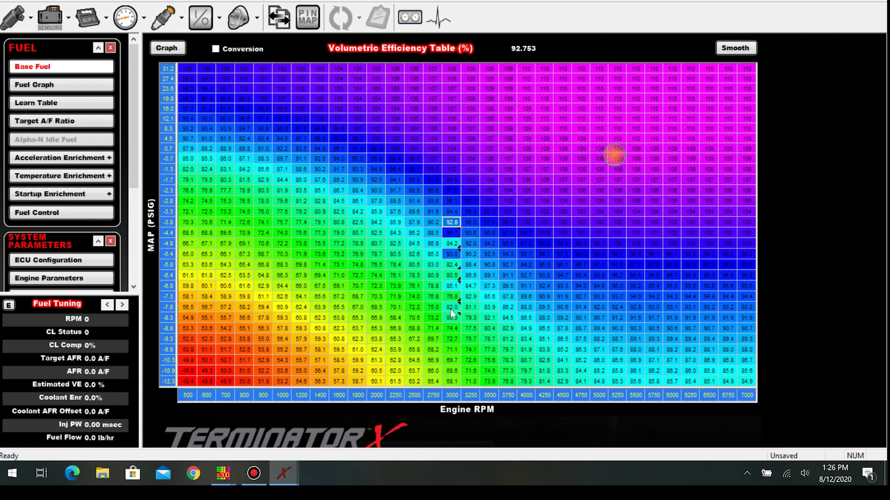
key("minus")
key("minus")
key("minus")
key("Up")
key("minus")
key("minus")
key("minus")
key("minus")
key("minus")
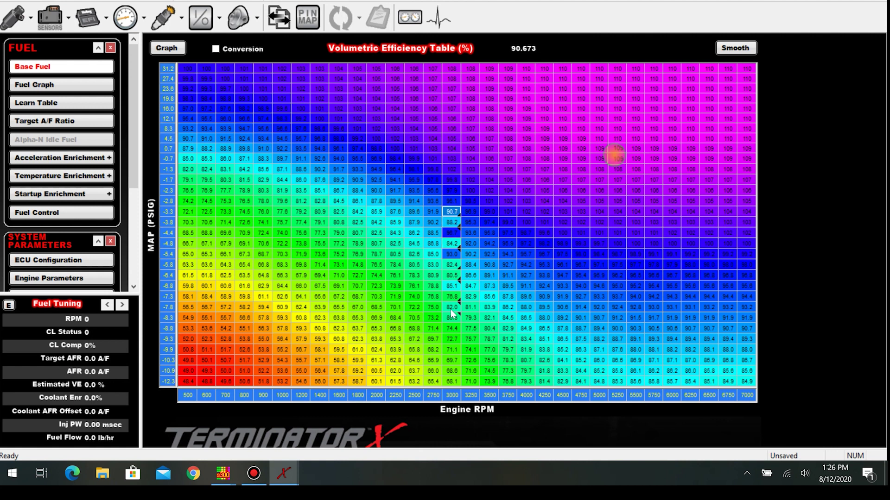
key("Up")
key("plus")
key("plus")
key("plus")
key("plus")
key("plus")
key("Up")
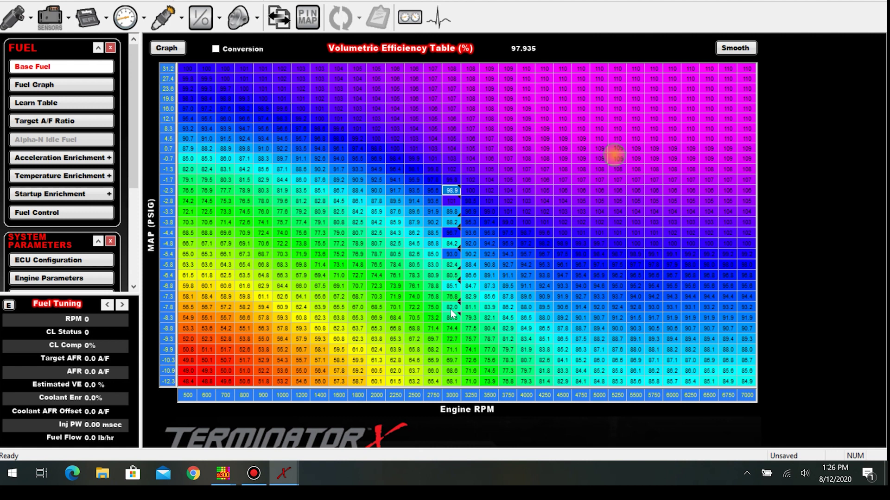
key("plus")
key("plus")
key("plus")
key("plus")
key("plus")
key("plus")
key("plus")
key("plus")
key("Up")
key("plus")
key("plus")
key("plus")
key("plus")
key("plus")
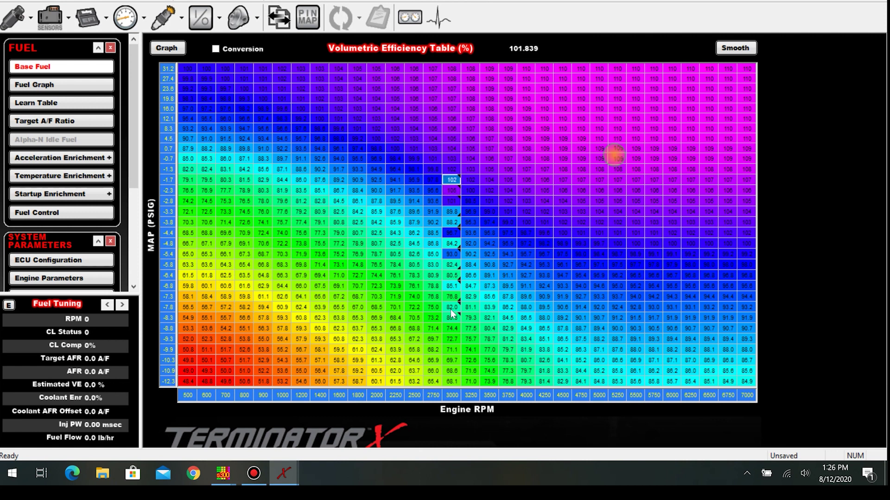
key("Up")
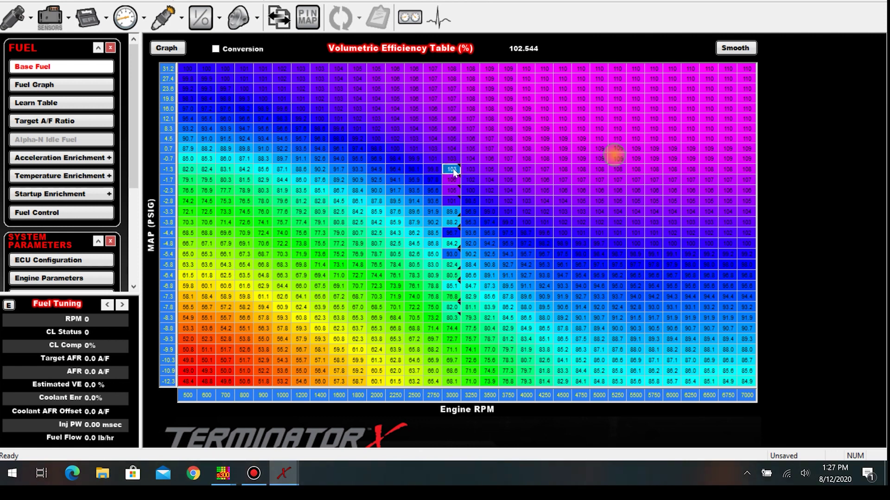
- Select the 3000 RPM cells from 8.3 to -1.3 psig and enter 110 in all of them
left_click_drag(452, 134, 453, 166)
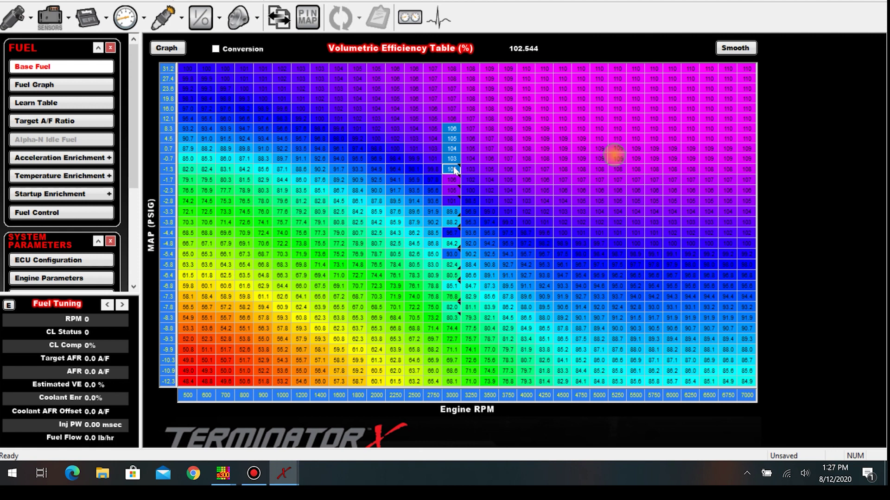
key("plus")
key("plus")
key("plus")
key("plus")
type("110")
key("Return")
- Check the edited 3000 RPM column down to -0.7 psig, then view it in the 3D fuel graph
left_click(455, 123)
key("Down")
key("Down")
key("Down")
key("Down")
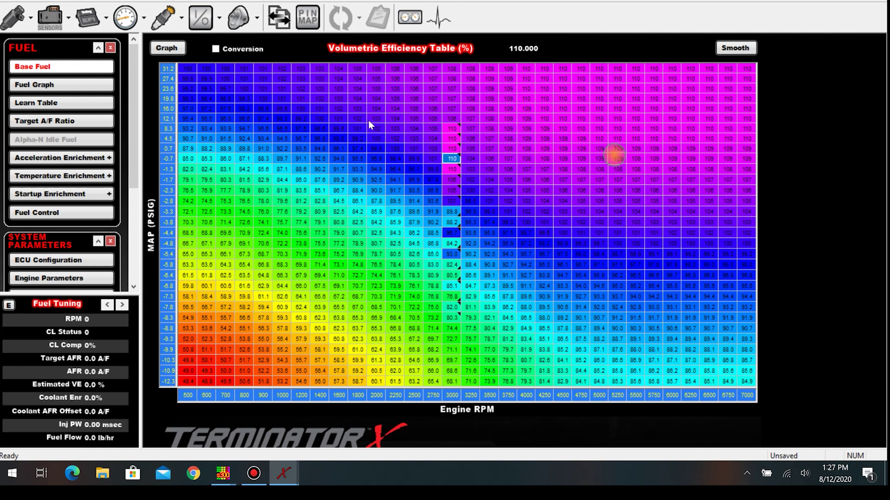
left_click(37, 85)
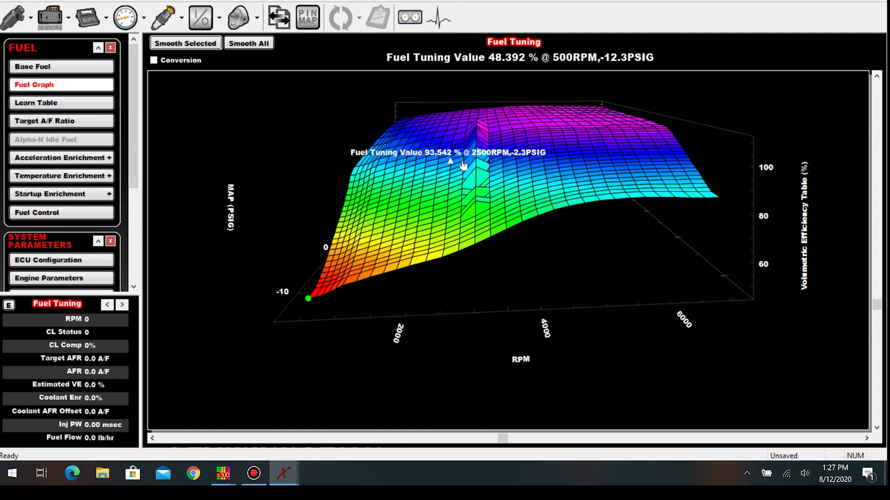
- Leave the 3D fuel graph and go back to the Base Fuel VE table grid
left_click(59, 70)
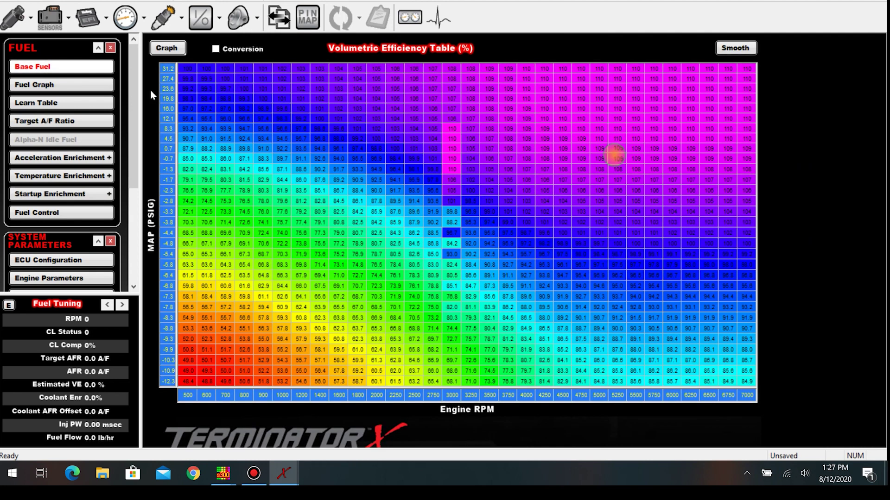
- Enter 50 in the 1600 RPM, -2.8 psig cell, then undo it back to 84.5
left_click(338, 201)
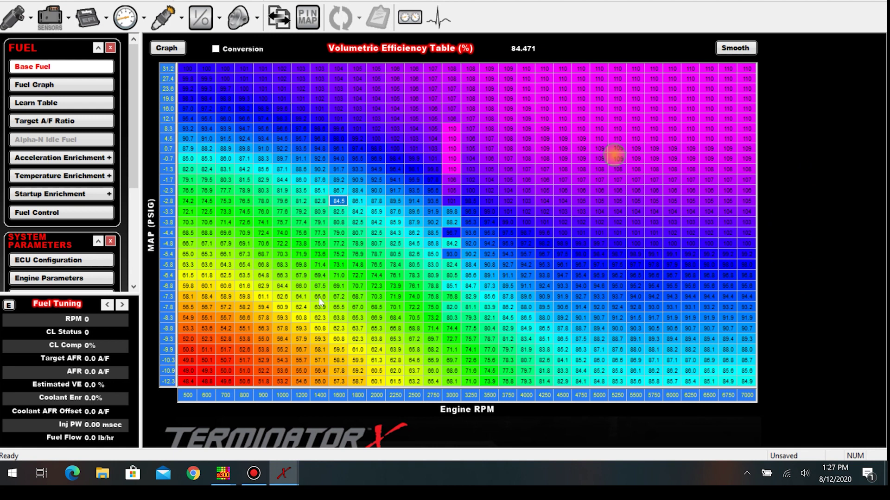
type("50")
key("Return")
key("ctrl+z")
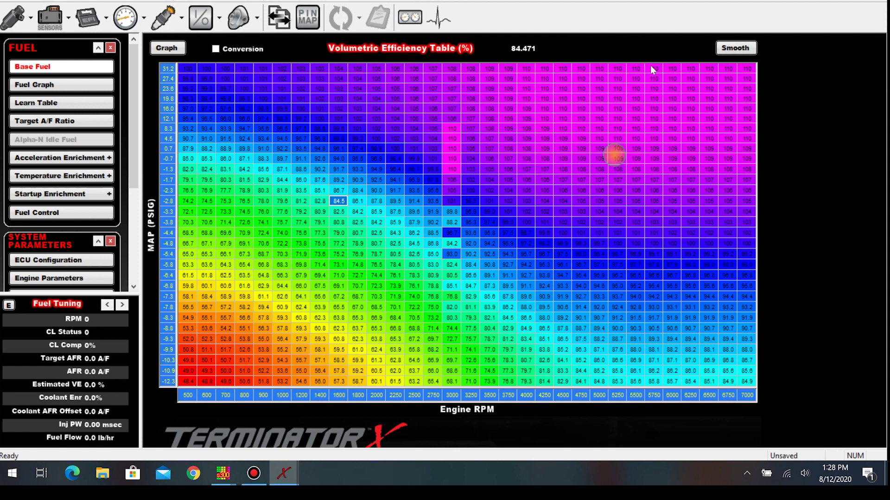
- Select a large block of VE cells from 500 RPM, 31.2 psig, clear it, and show the 3D graph
left_click(191, 70)
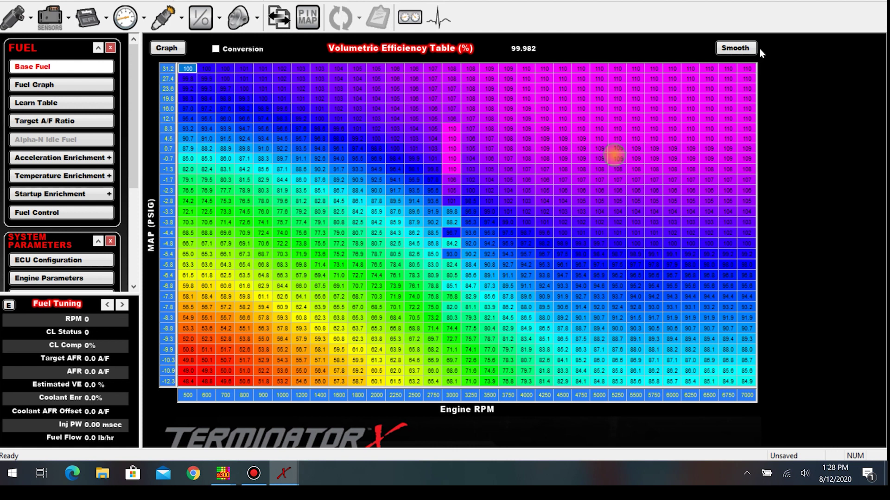
left_click(225, 100)
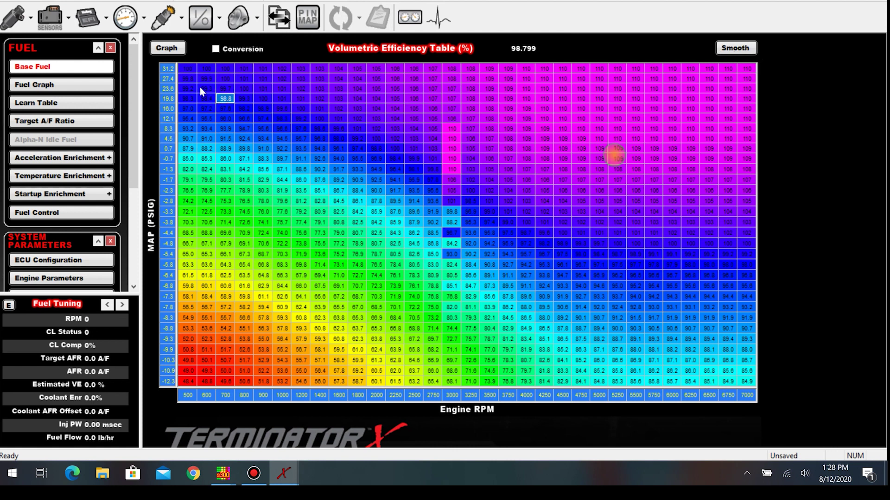
left_click_drag(188, 74, 748, 383)
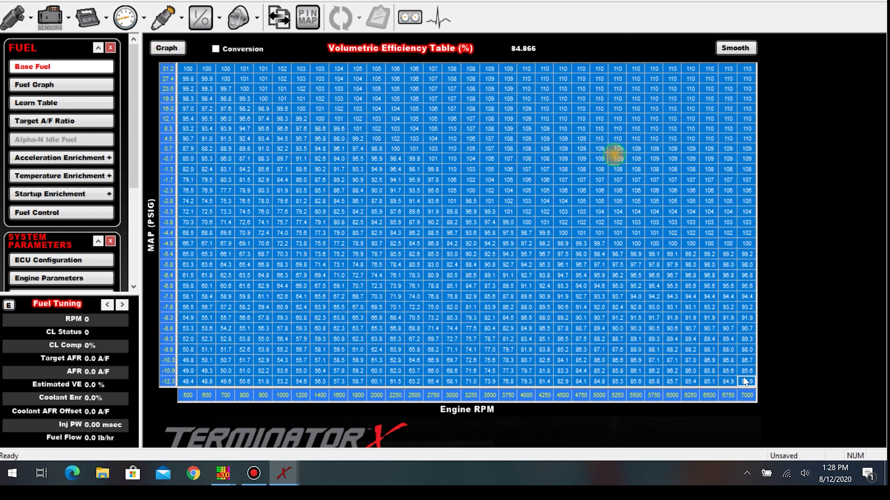
left_click(443, 151)
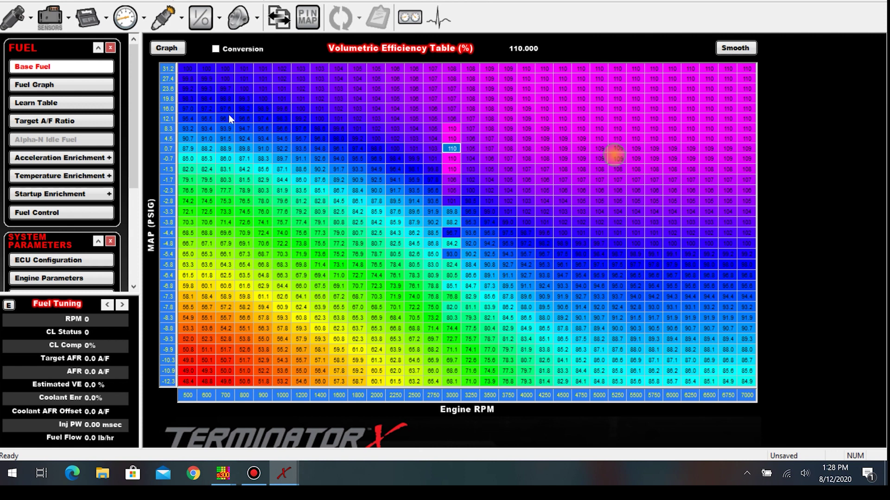
left_click(88, 88)
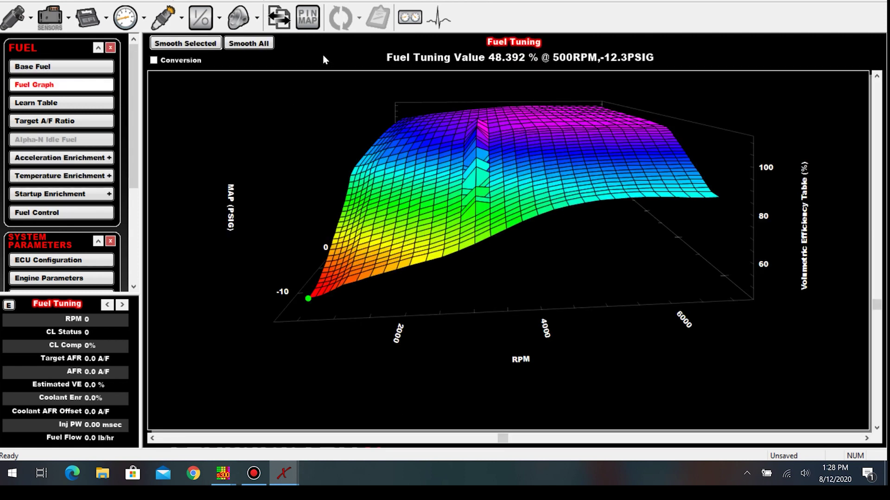
- Apply Smooth All to the entire VE table to flatten the 3000 RPM ridge
left_click(251, 43)
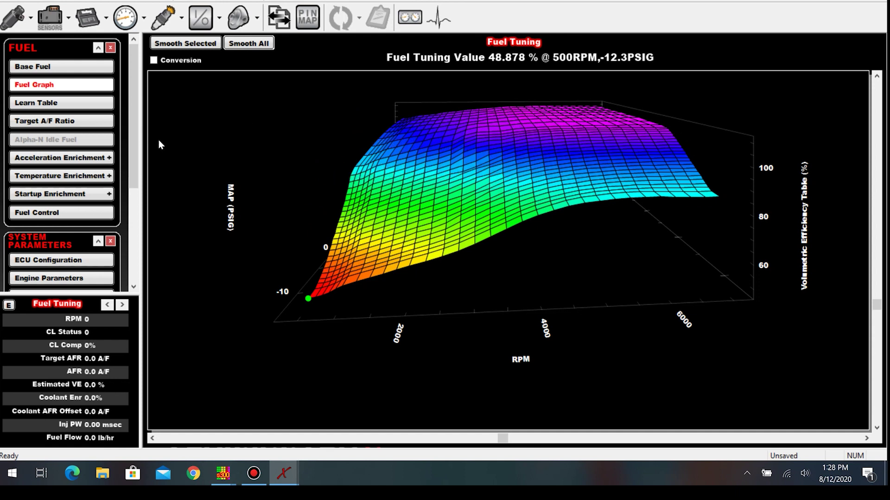
- Switch to the VE table grid, select a large cell block, then narrow it to the 70.3 cell
left_click(69, 68)
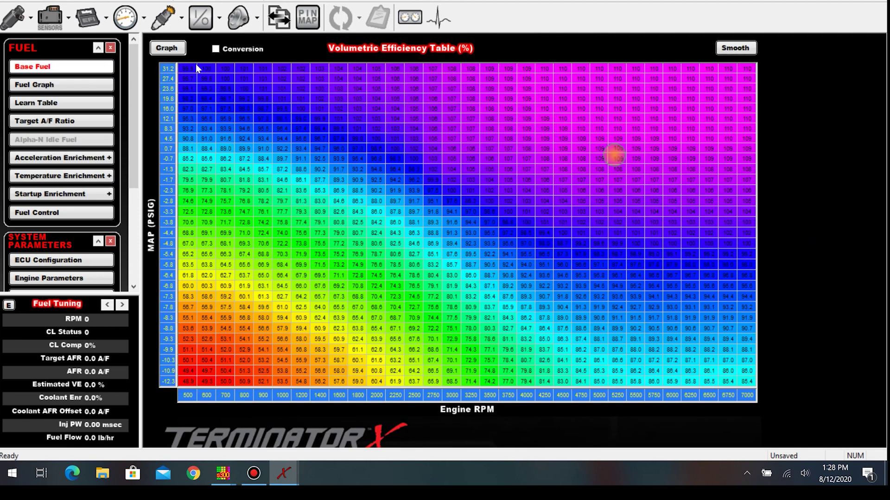
left_click_drag(189, 72, 754, 386)
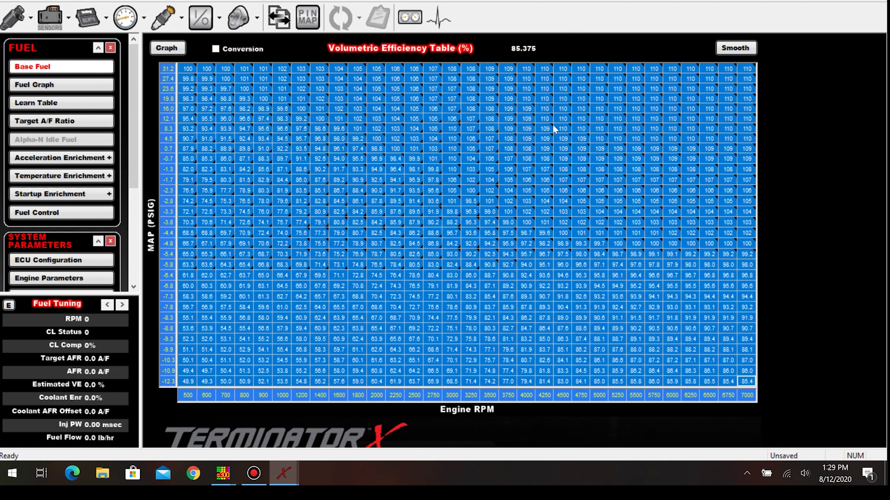
left_click(375, 297)
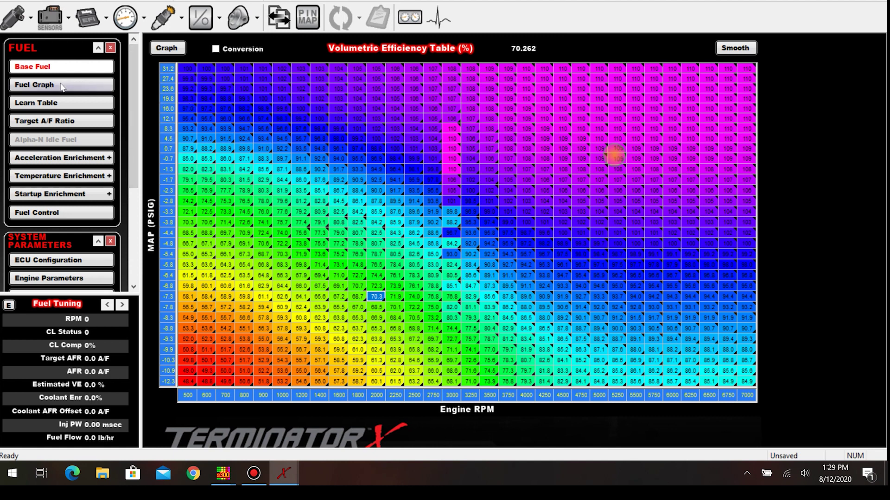
left_click(63, 87)
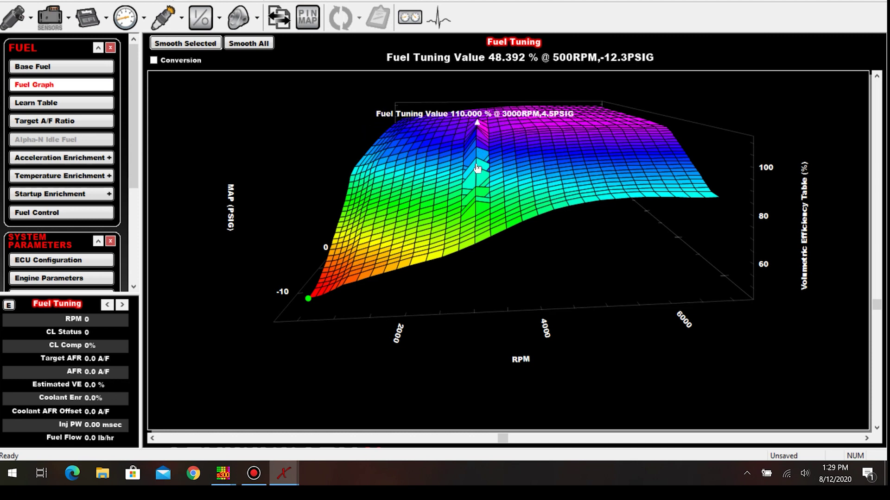
left_click_drag(878, 305, 880, 342)
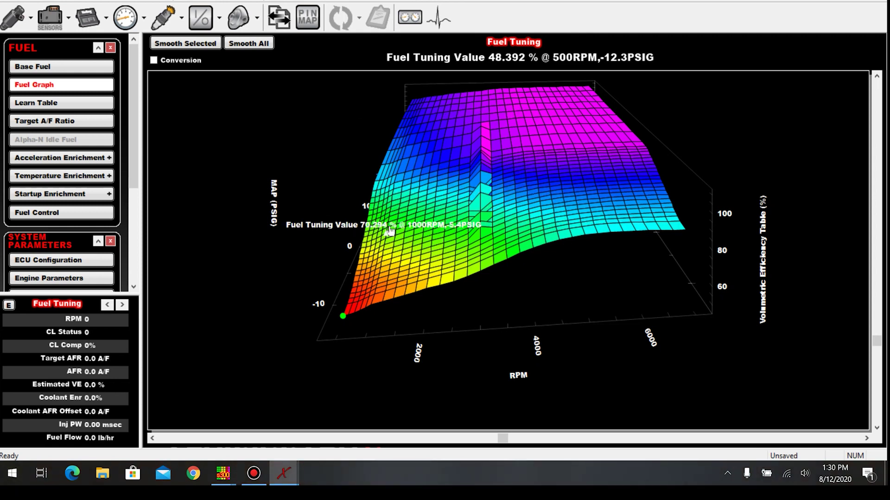
left_click(72, 67)
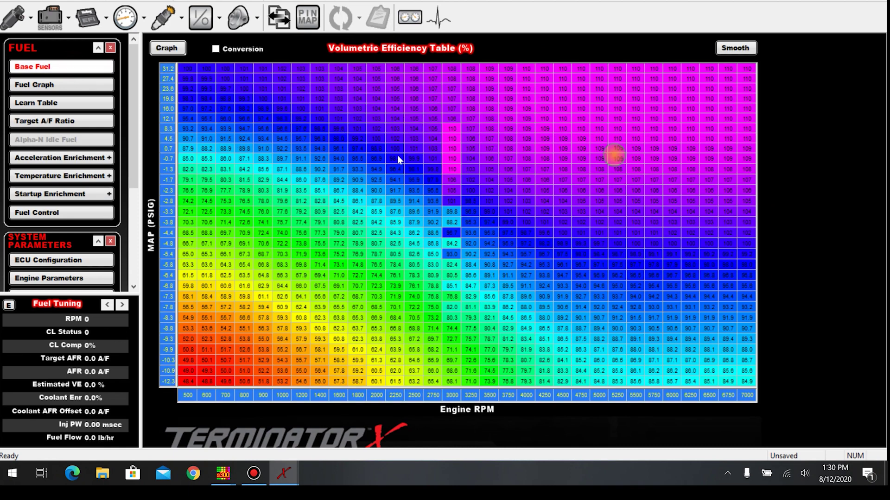
- Select the cells around the spike, then change the 500 RPM, -2.8 PSIG cell from 74.2 to 50.0
left_click_drag(350, 159, 505, 174)
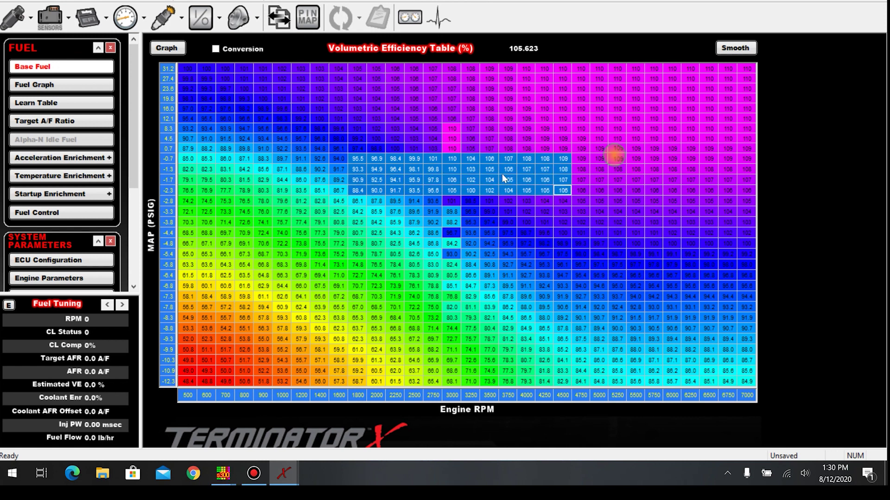
right_click(502, 174)
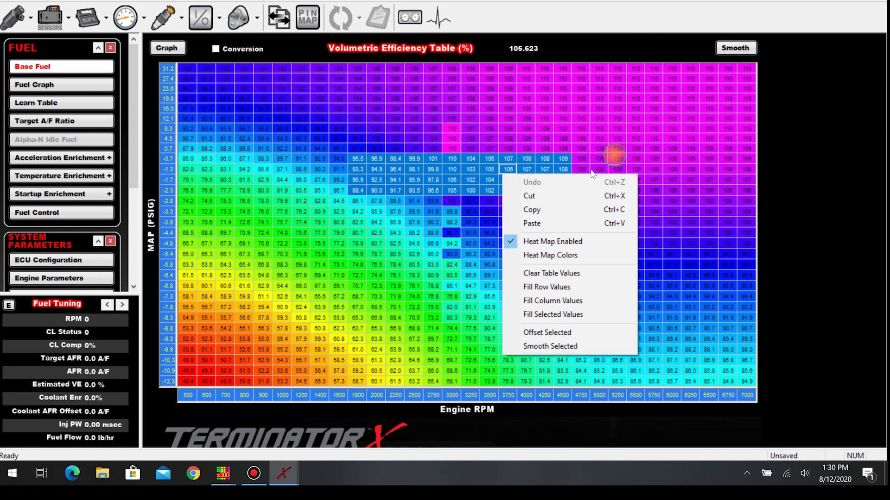
left_click(188, 201)
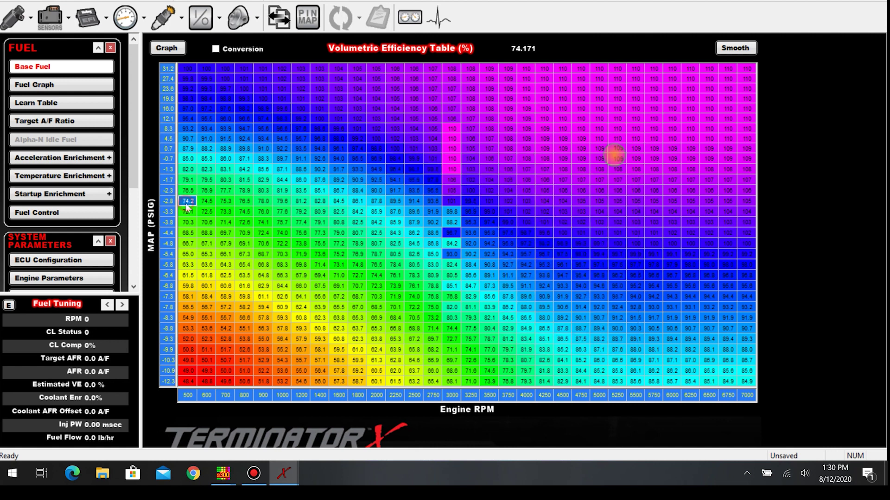
type("50")
key("Return")
- Select the 500 RPM column above -2.8 PSIG and bring up its editing options
left_click(185, 66)
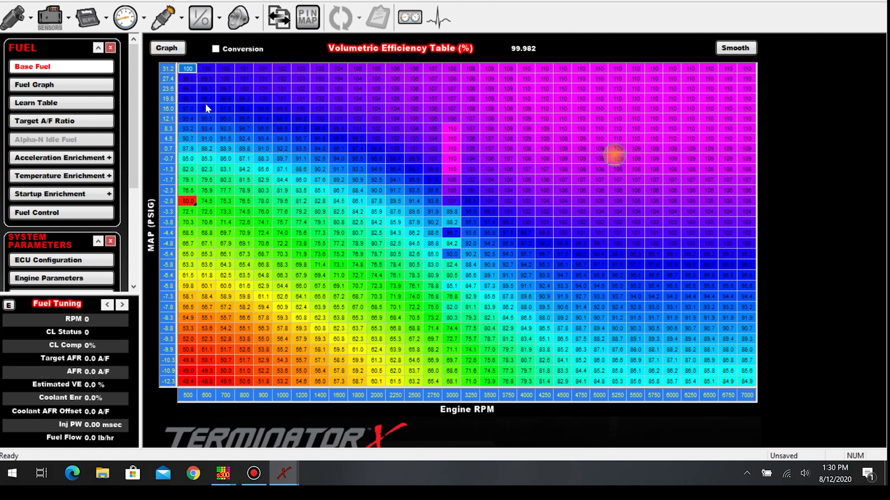
left_click_drag(187, 211, 194, 69)
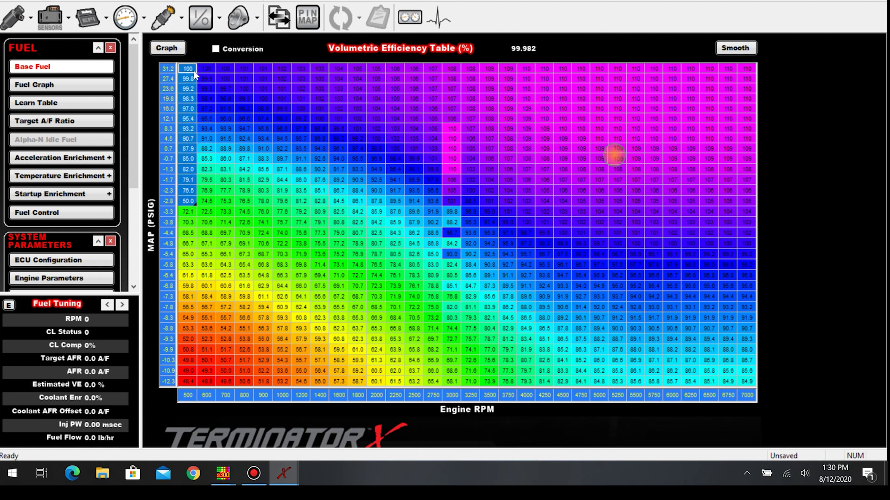
right_click(189, 98)
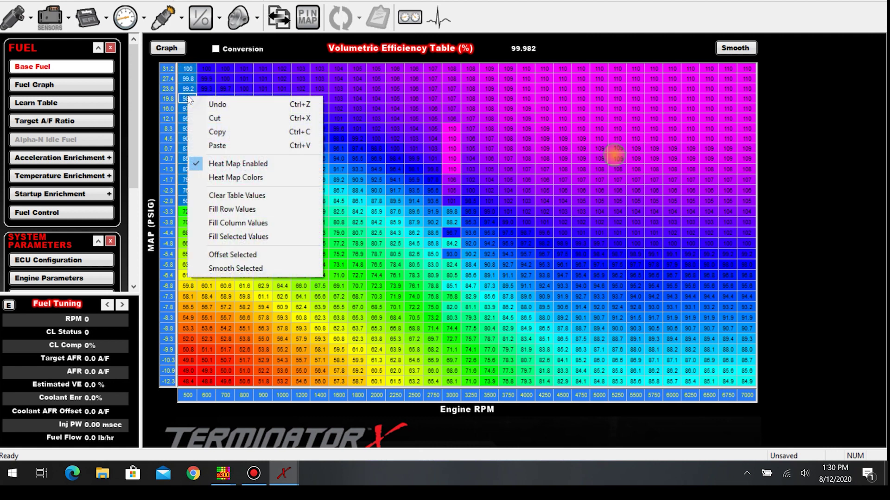
- Fill the 500 RPM column with interpolated values, undo the fill, and clear the selection
left_click(256, 224)
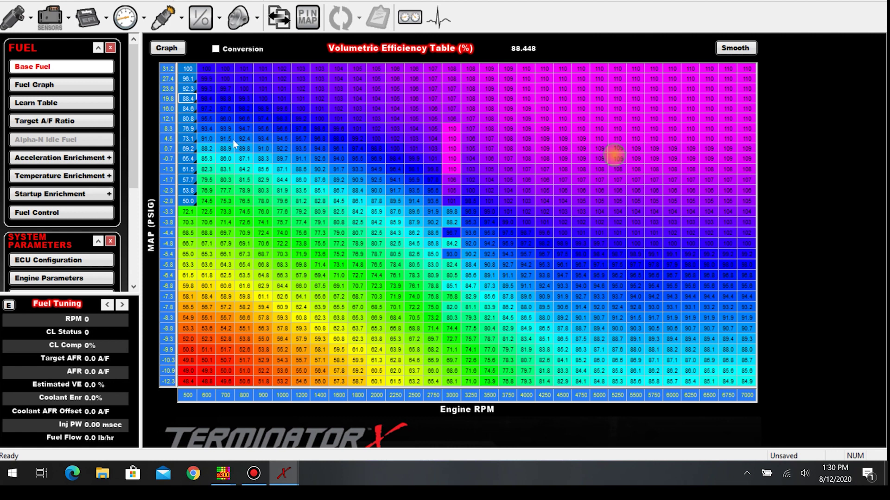
key("s")
left_click(192, 169)
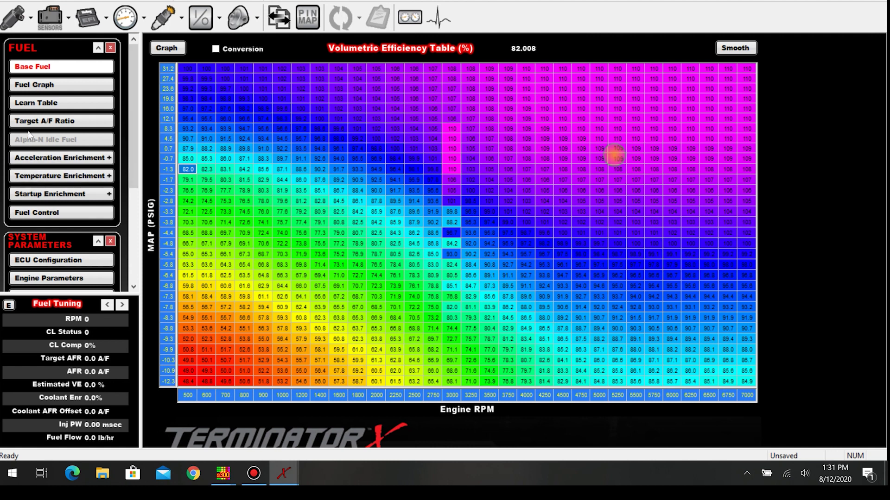
- Switch to the 3D fuel graph and pick a point on the fuel surface
left_click(47, 86)
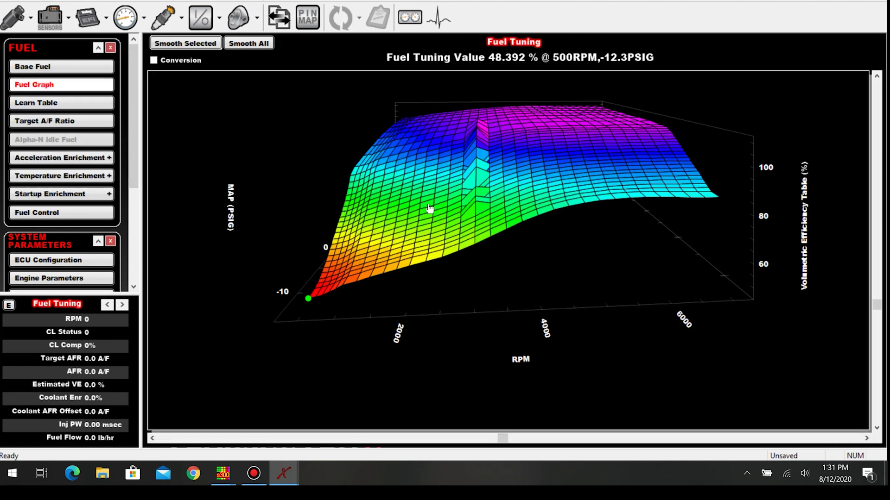
left_click(422, 201)
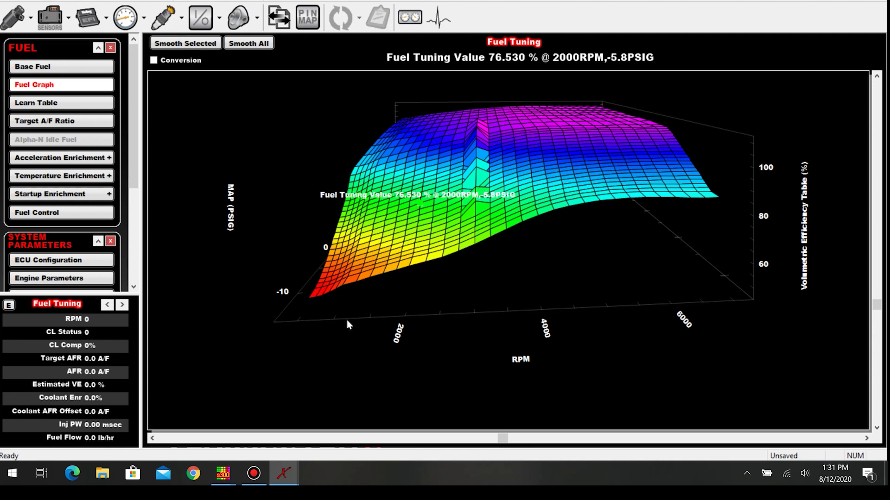
key("Right")
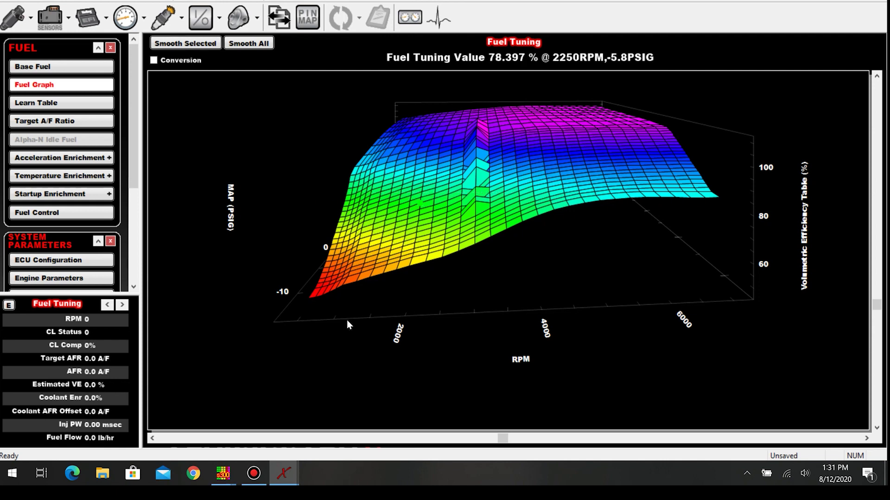
key("Left")
- Step the chosen point toward the 3000 RPM spike, ending at 2750 RPM, -8.8 PSIG
key("Left")
key("Left")
key("Left")
key("Right")
key("Down")
key("Right")
key("Right")
key("Down")
key("Right")
key("Right")
key("Right")
key("Right")
key("Down")
key("Right")
key("Right")
key("Left")
key("Left")
key("Left")
key("Down")
key("Down")
key("Right")
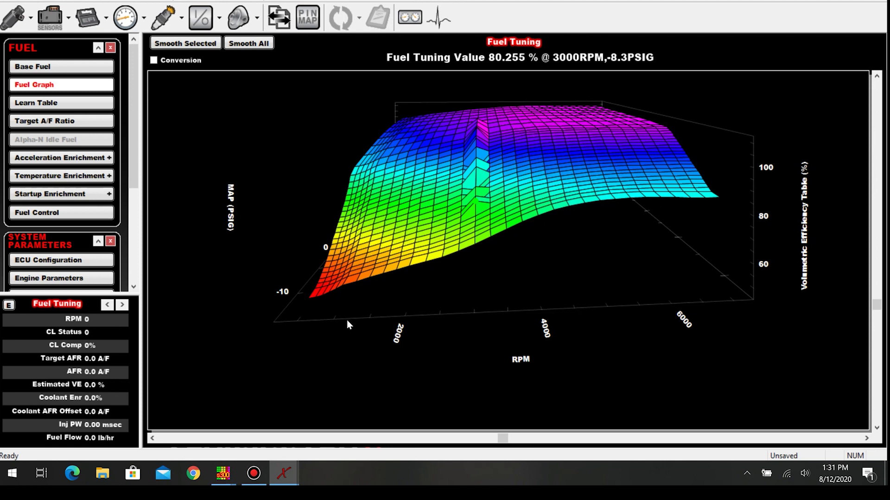
key("Left")
key("Down")
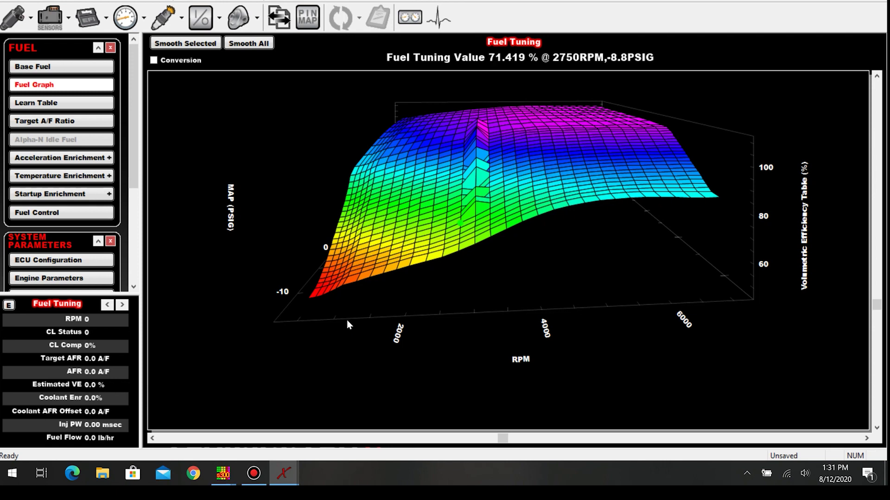
- On the -8.3 PSIG row, lower 3000 RPM by 1% and raise 2750 and 3250 RPM by 1%
key("Up")
key("Right")
key("minus")
key("minus")
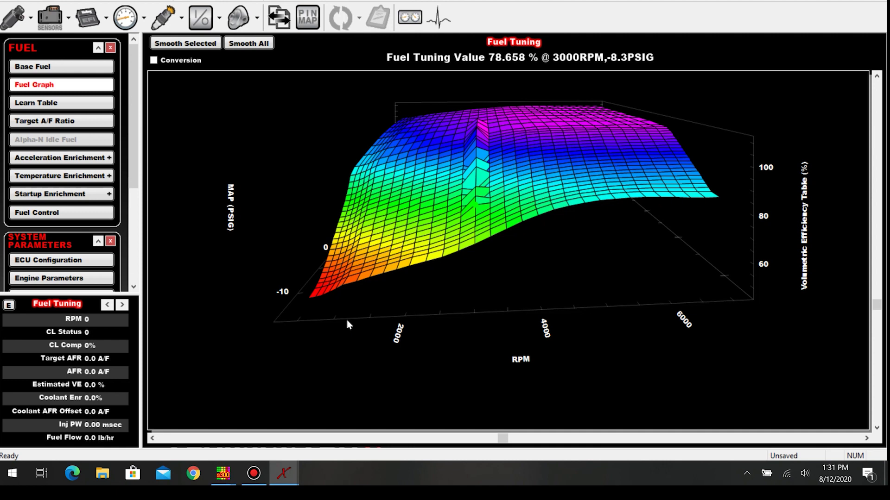
key("Left")
key("plus")
key("Right")
key("Right")
key("plus")
- On the -7.8 PSIG row, raise 3250 and 2750 RPM by 1% and lower 3000 RPM by 1%
key("Up")
key("plus")
key("Left")
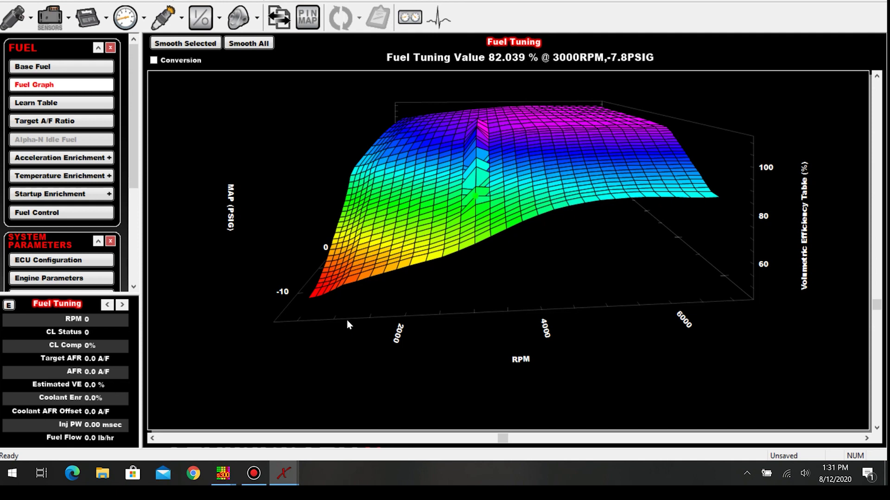
key("minus")
key("minus")
key("Left")
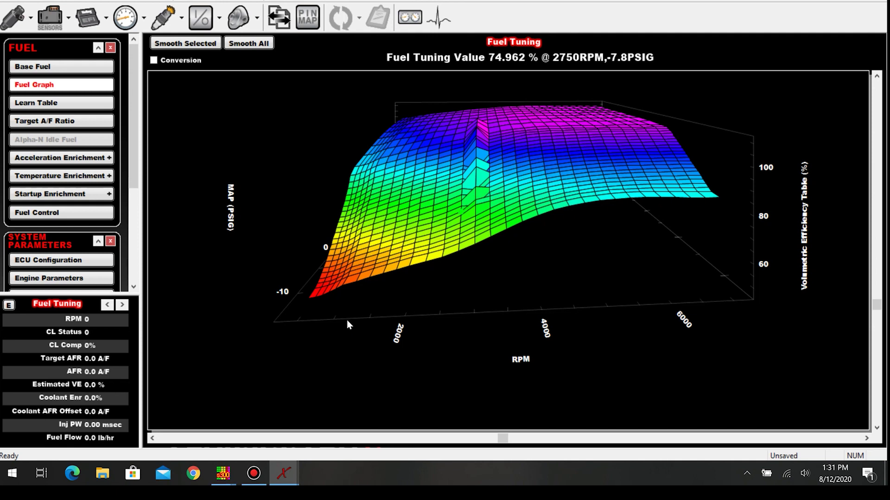
key("plus")
- Raise the -7.3 PSIG cells at 2750, 3000 and 3250 RPM, and lower 3000 RPM, -6.8 PSIG by 1%
key("Up")
key("plus")
key("Right")
key("plus")
key("plus")
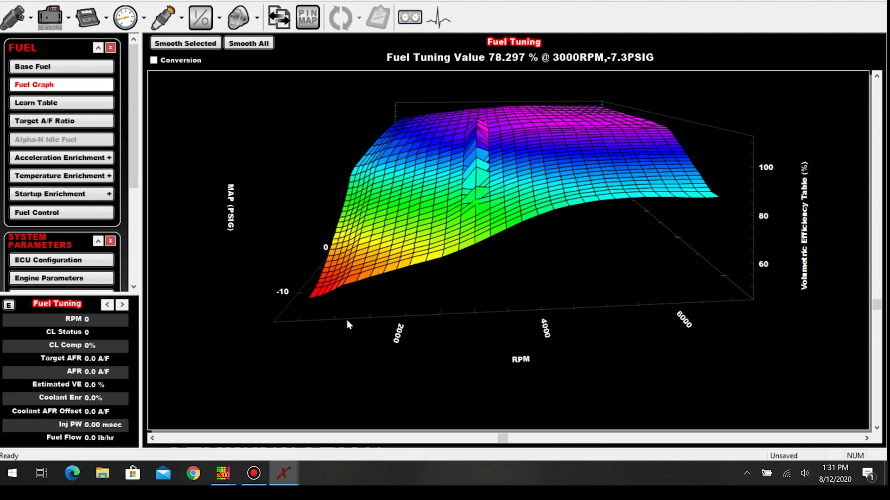
key("plus")
key("plus")
key("plus")
key("plus")
key("Right")
key("plus")
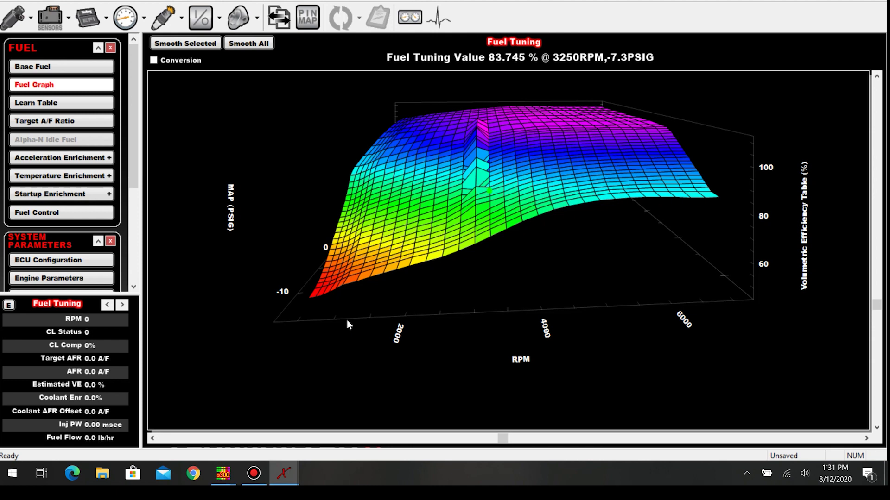
key("Up")
key("Left")
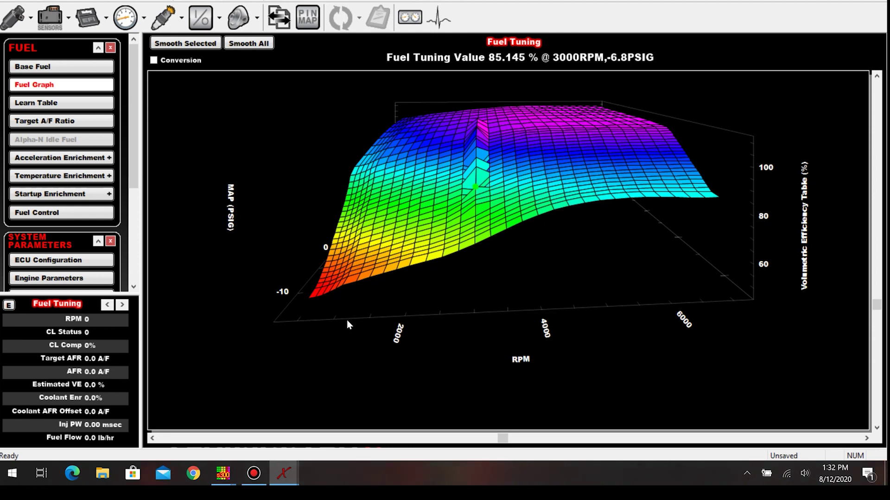
key("minus")
- Raise the 3000 RPM values at -6.4 and -5.8 PSIG in small steps
key("Up")
key("plus")
key("plus")
key("plus")
key("plus")
key("plus")
key("plus")
key("plus")
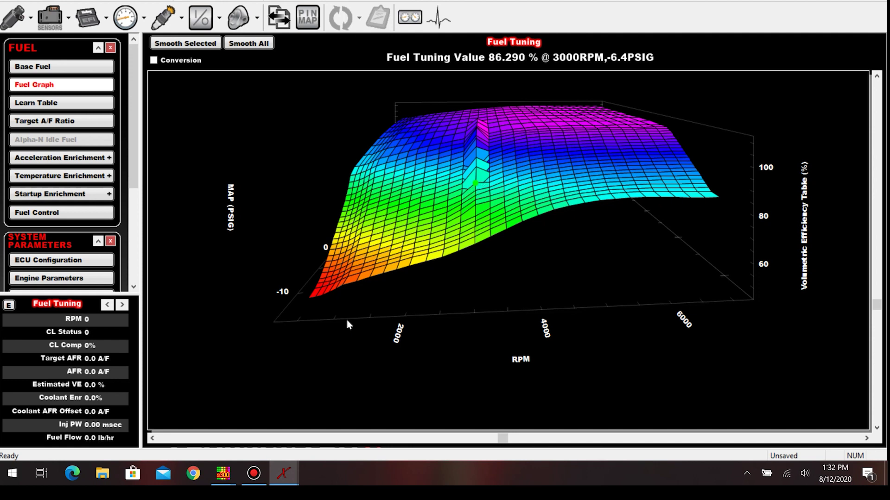
key("Up")
key("plus")
key("plus")
key("plus")
key("plus")
key("plus")
key("plus")
- Compare nearby pressure rows and adjust the 3000 RPM cells at -5.8 and -5.4 PSIG
key("plus")
key("Up")
key("Up")
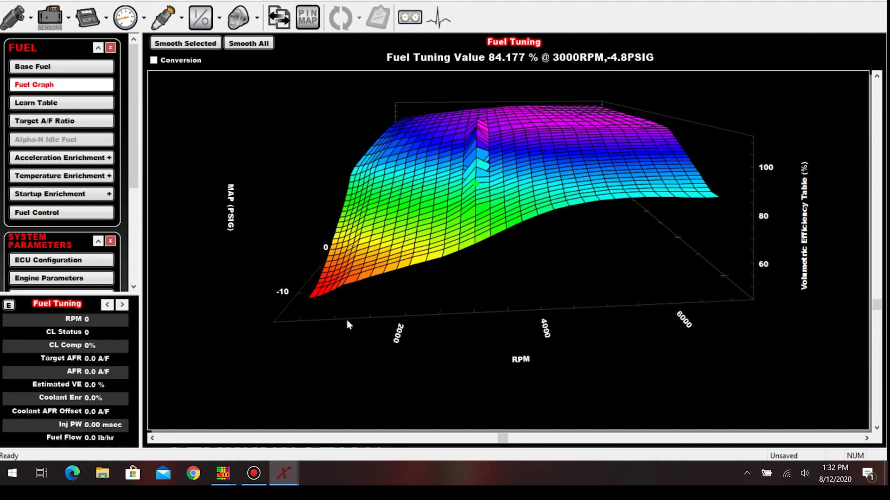
key("Up")
key("Down")
key("Down")
key("Up")
key("Down")
key("Down")
key("Up")
key("Up")
key("Up")
key("Down")
key("Down")
key("Down")
key("Down")
key("Down")
key("Down")
key("Up")
key("Up")
key("Up")
key("Up")
key("plus")
key("plus")
key("minus")
key("minus")
key("Up")
key("plus")
key("plus")
key("plus")
key("plus")
key("plus")
key("plus")
key("plus")
- Raise 3000 RPM, -4.8 PSIG and the 2500–2750 RPM cells from -5.4 to -3.8 PSIG, then show the VE grid
key("plus")
key("plus")
key("plus")
key("plus")
key("plus")
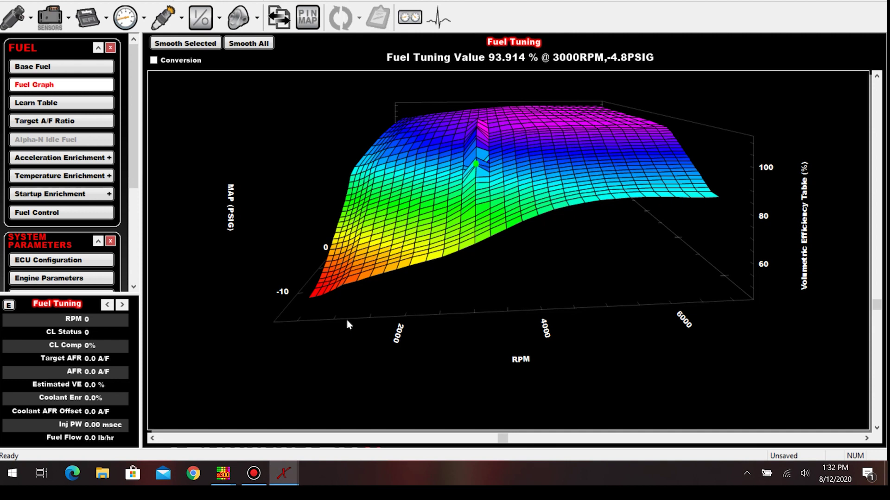
key("Left")
key("plus")
key("plus")
key("Left")
key("plus")
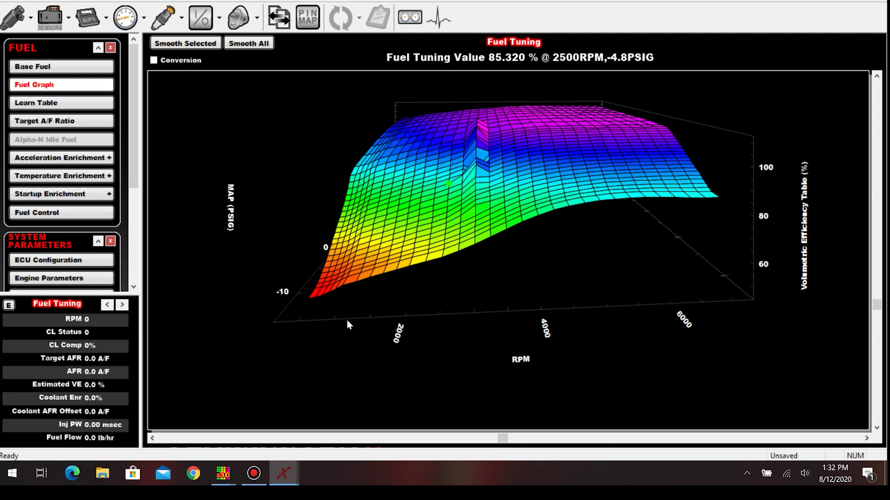
key("Down")
key("Right")
key("plus")
key("plus")
key("Up")
key("plus")
key("plus")
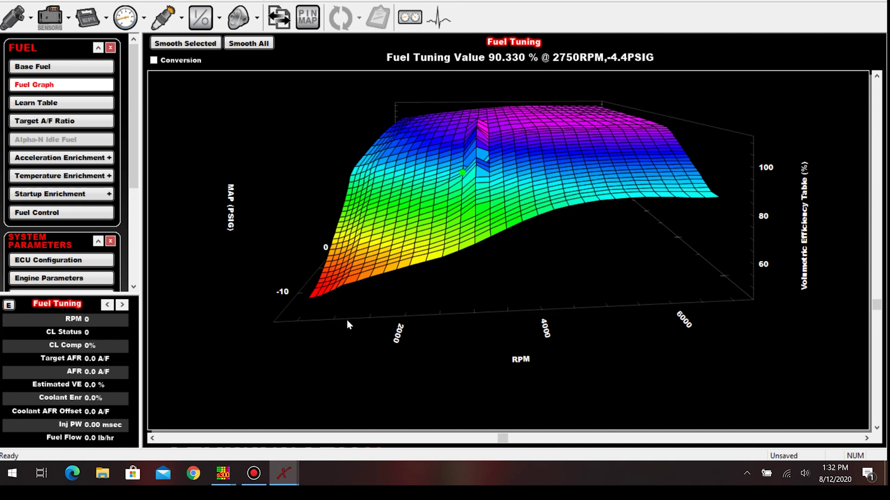
key("Up")
key("plus")
key("plus")
key("Up")
key("plus")
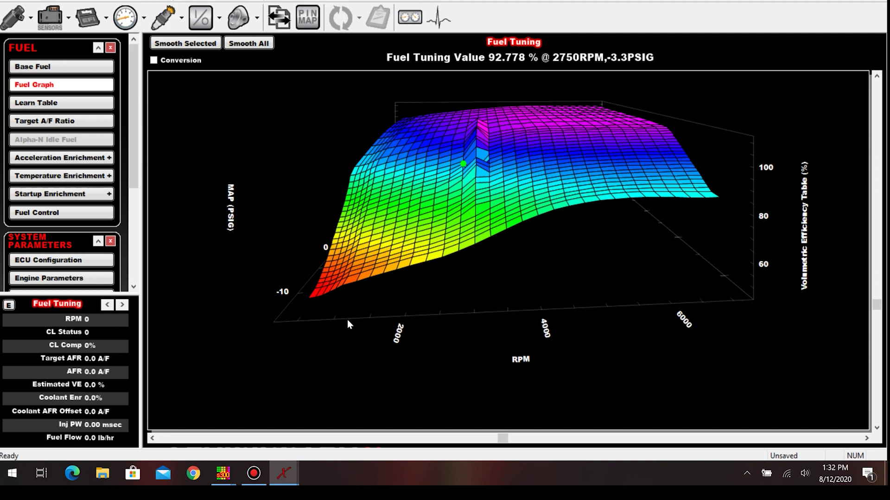
left_click(85, 72)
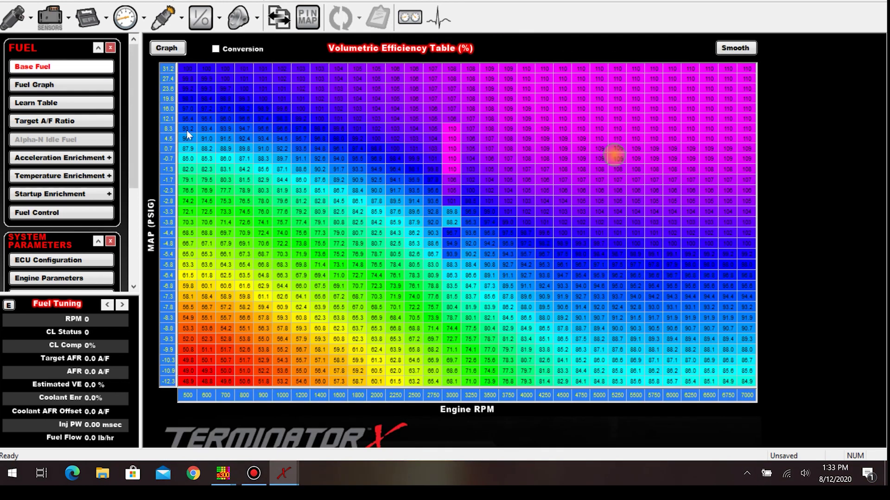
- Select the 2750 RPM, 8.3 PSIG cell, enter 108, and return to the 3D fuel graph
left_click_drag(454, 124, 421, 134)
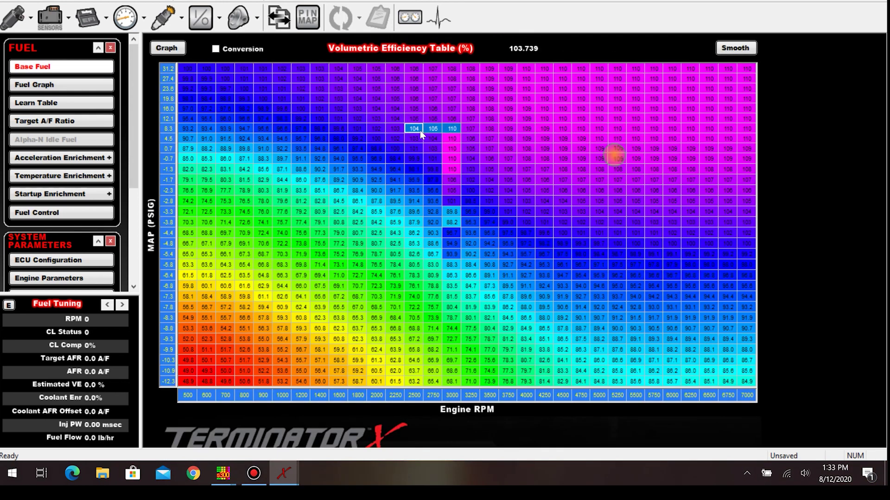
left_click(433, 128)
left_click(432, 128)
left_click(435, 131)
type("108")
key("Return")
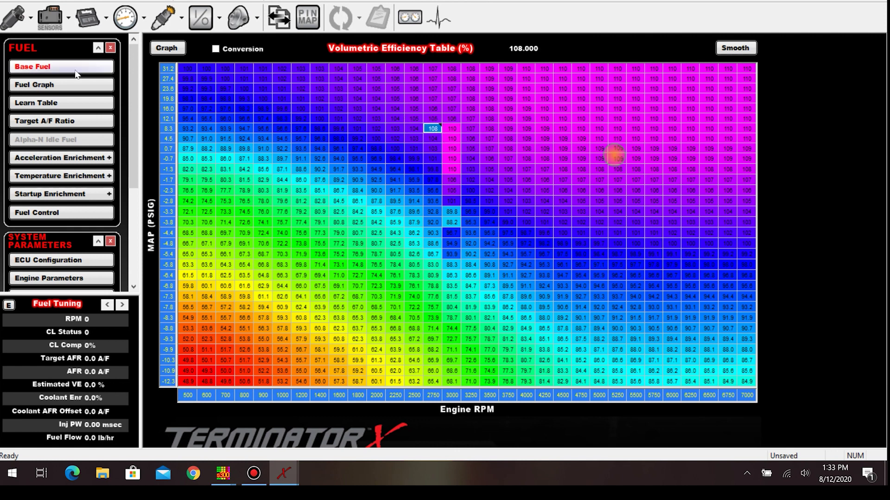
left_click(49, 83)
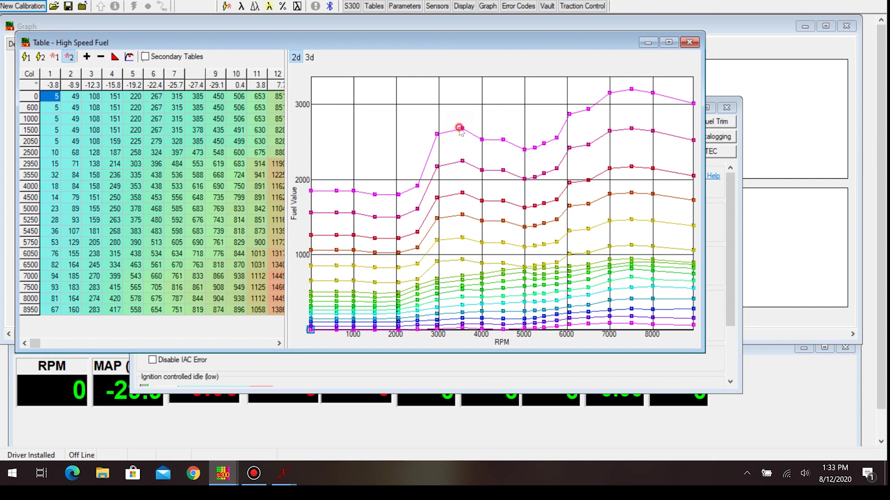
- Raise the top-line fuel point near 3500 RPM, then select the row 3550 cells in columns 5 and 7
left_click_drag(462, 129, 535, 132)
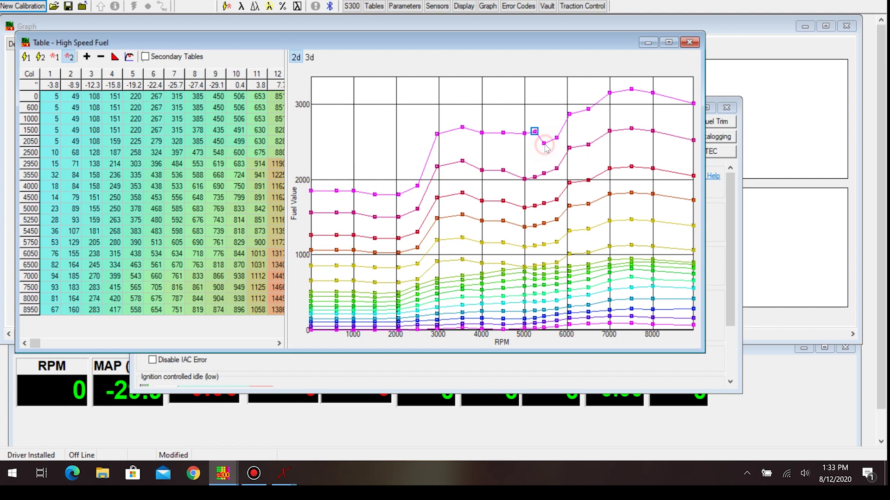
left_click(137, 175)
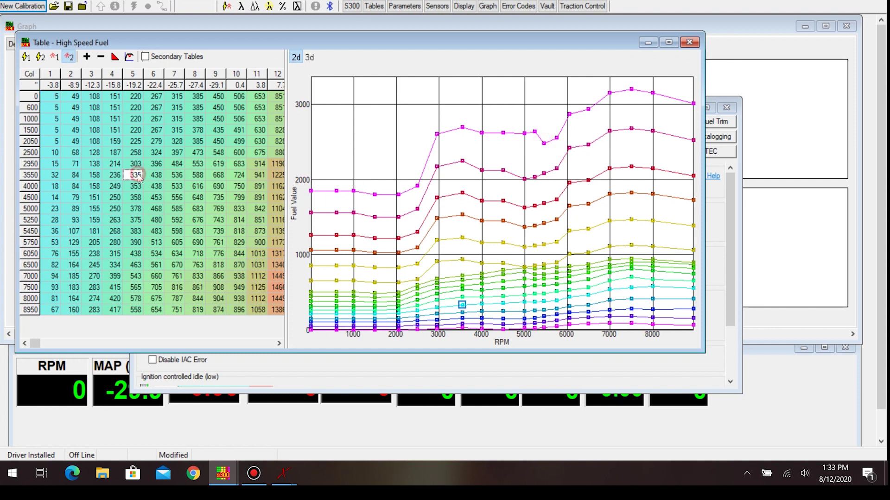
left_click(177, 175)
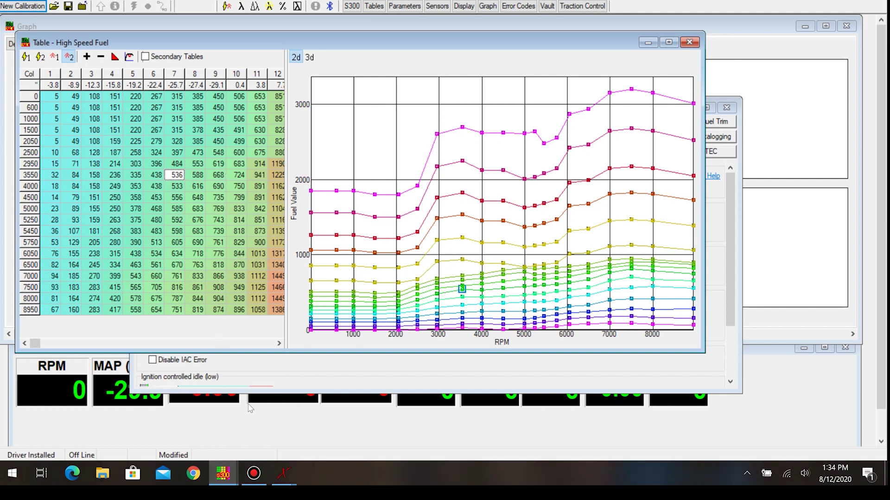
left_click(284, 473)
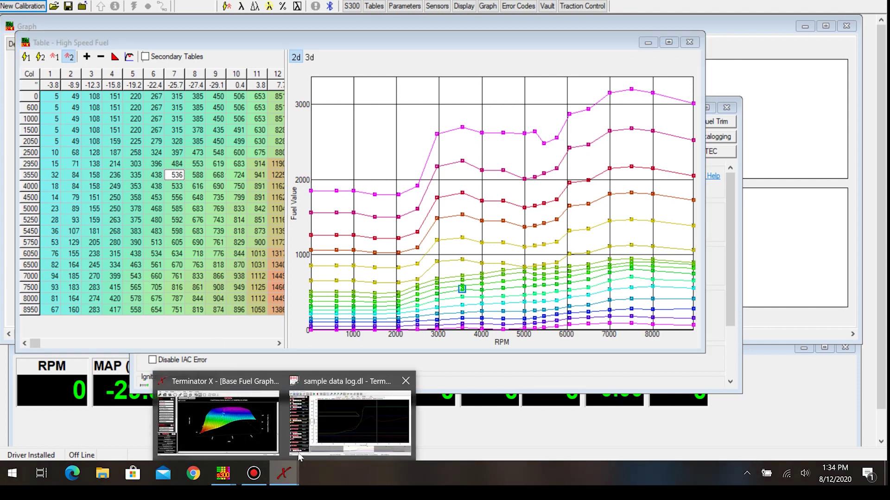
- Bring the Terminator X Base Fuel Graph window back to the front
left_click(251, 394)
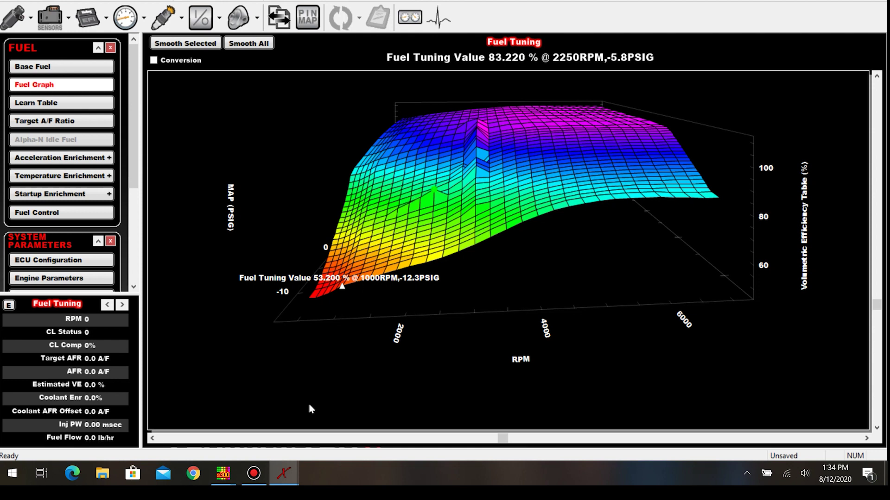
mouse_move(226, 474)
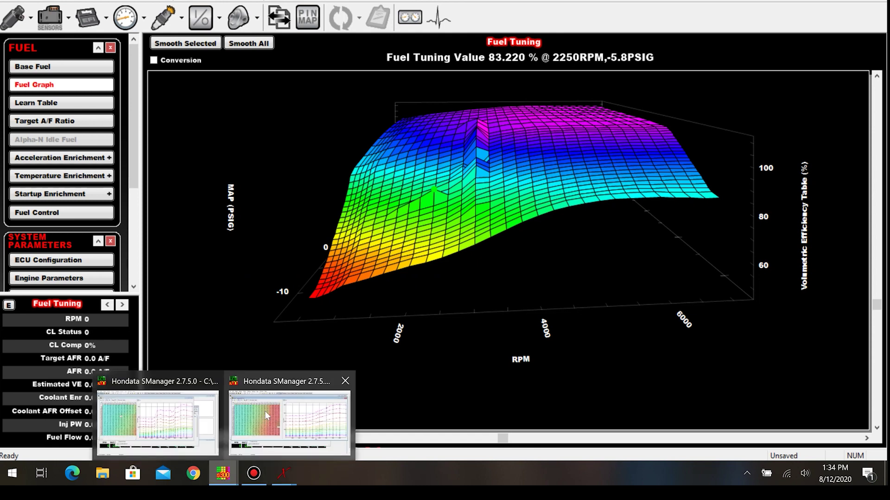
left_click(291, 392)
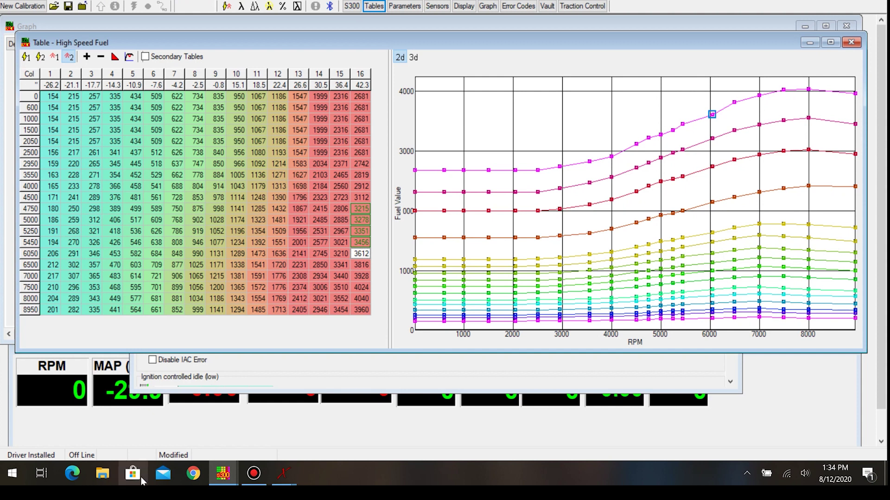
left_click(285, 473)
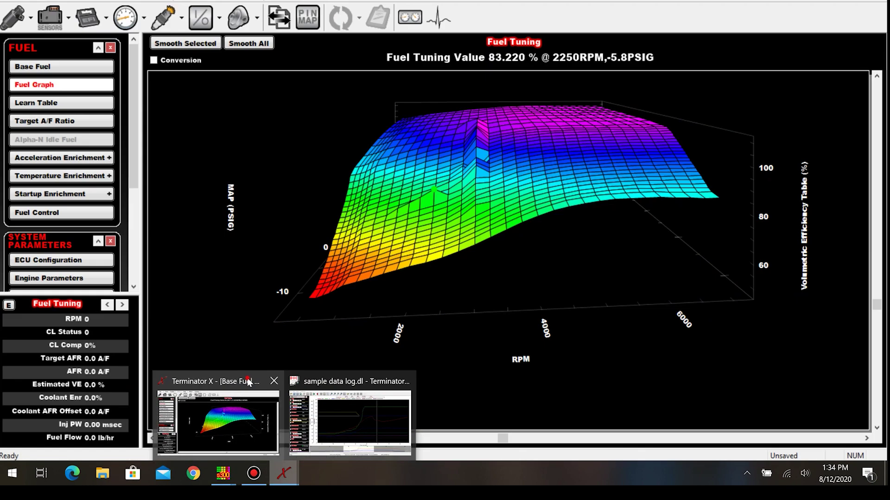
left_click(246, 380)
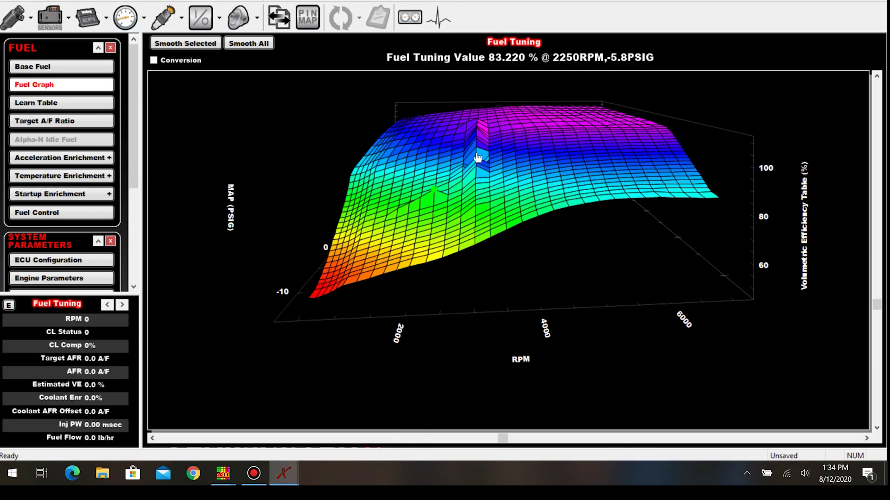
- Raise fuel-surface spikes at 3500 RPM/-4.4 PSIG, 4000 RPM/-5.4 PSIG and 4500 RPM
left_click(514, 155)
key("plus")
key("plus")
key("plus")
key("plus")
key("plus")
key("plus")
key("plus")
key("plus")
key("plus")
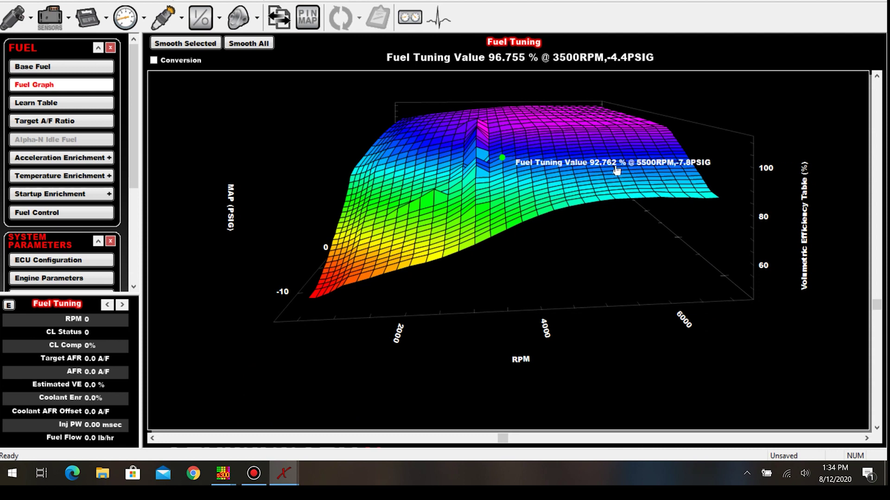
key("plus")
key("plus")
key("plus")
key("plus")
key("plus")
key("plus")
key("plus")
key("plus")
key("Down")
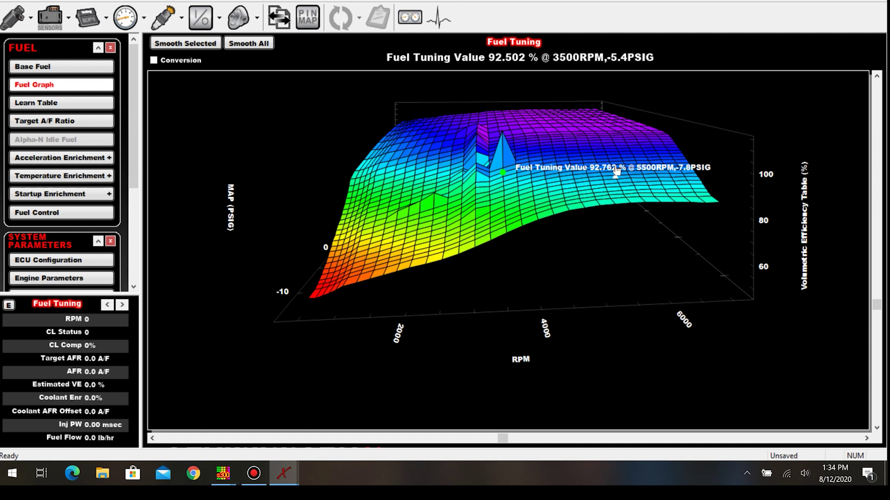
left_click(546, 167)
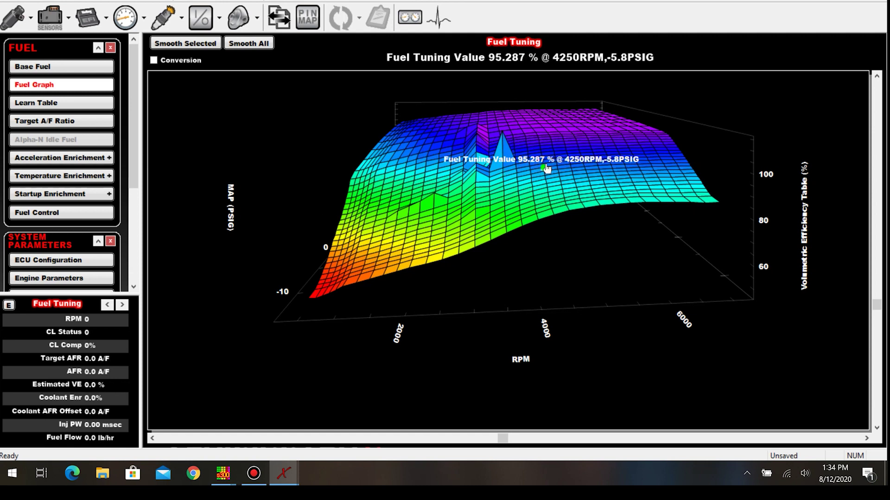
left_click(526, 155)
left_click(539, 166)
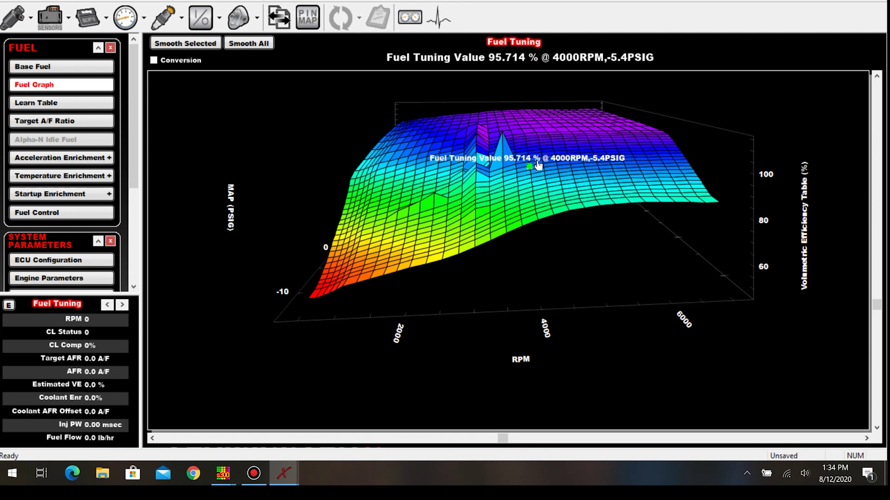
key("plus")
key("plus")
key("plus")
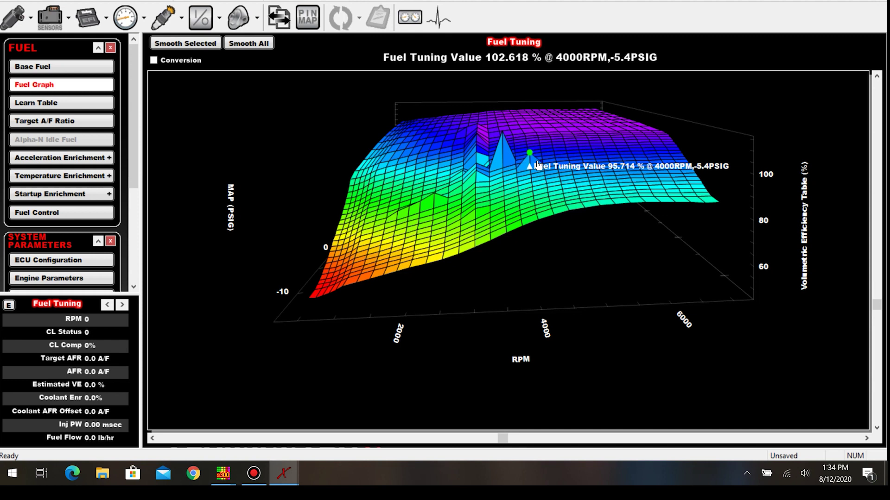
key("Right")
key("plus")
key("plus")
key("plus")
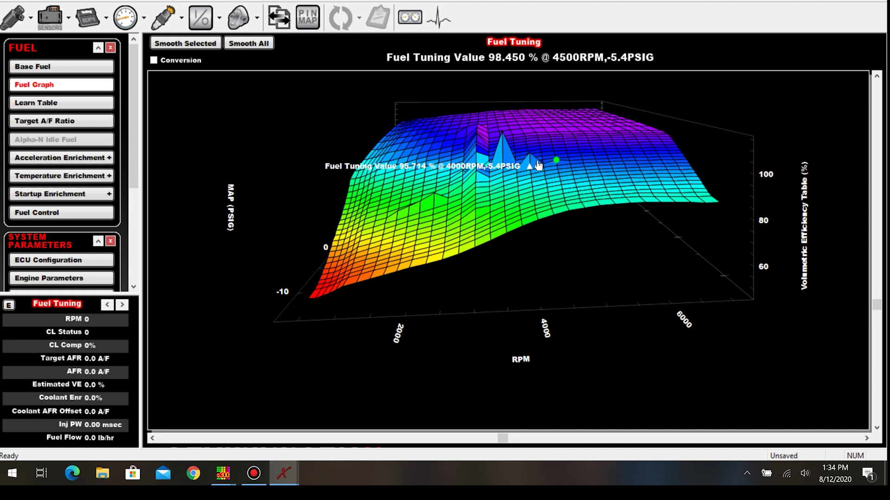
- Raise the 5500, 5250 (-3.8 PSIG), 5000 and 4500 RPM points, then Smooth All and show the VE grid
key("Right")
key("Right")
key("Right")
key("plus")
key("plus")
key("Left")
key("Up")
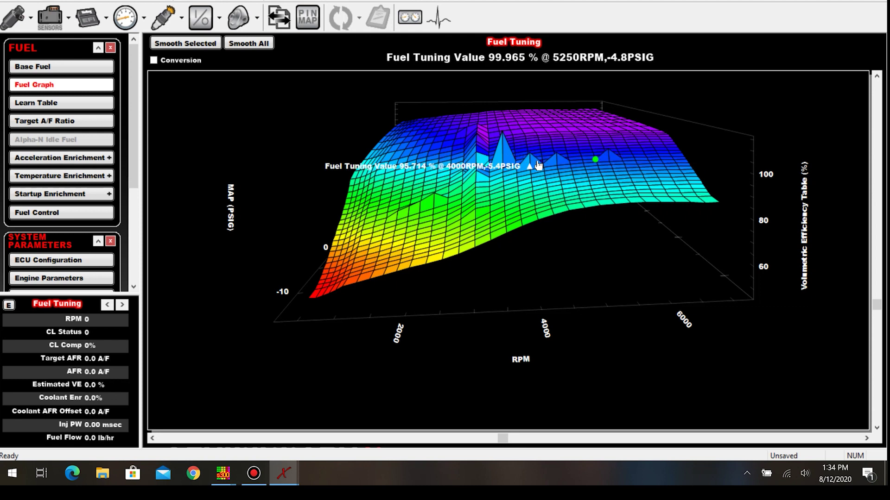
key("Up")
key("plus")
key("plus")
key("plus")
key("Left")
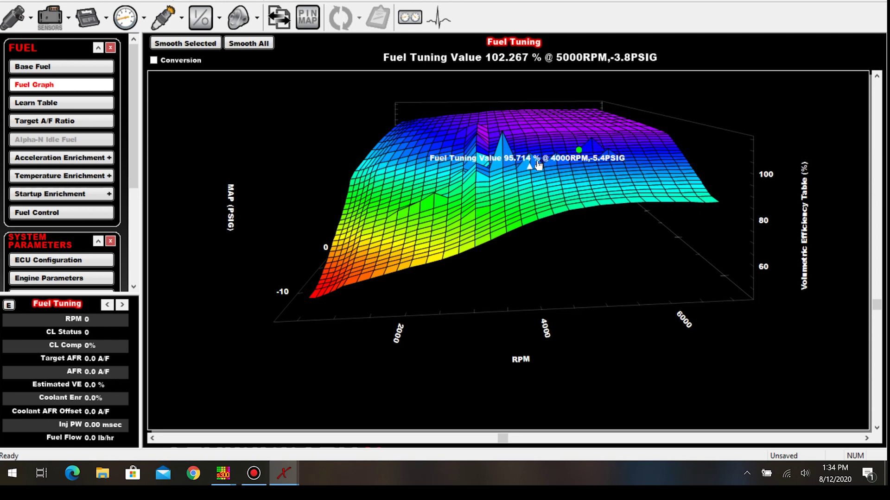
key("plus")
key("plus")
key("plus")
key("plus")
key("plus")
key("Left")
key("Left")
key("plus")
key("plus")
key("plus")
key("plus")
key("plus")
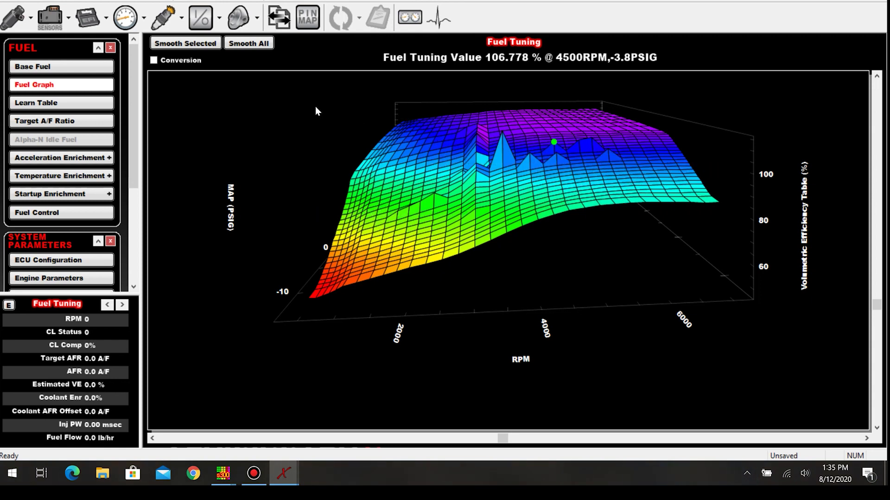
left_click(256, 45)
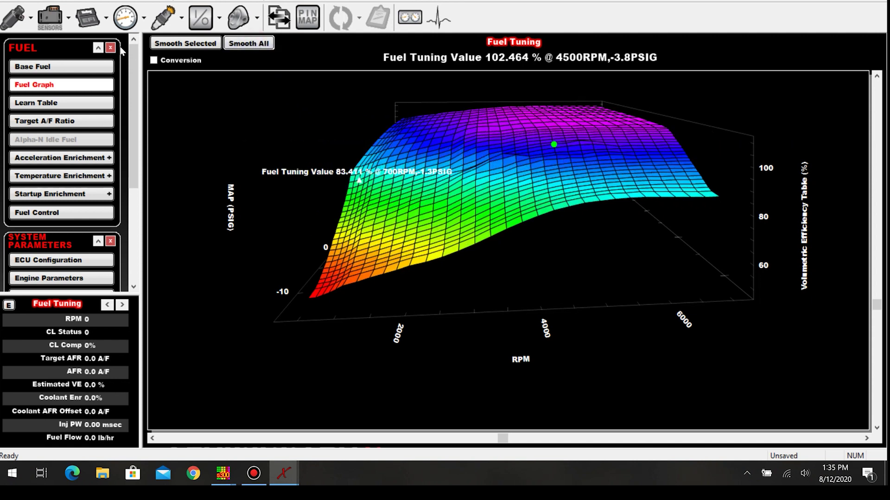
left_click(56, 68)
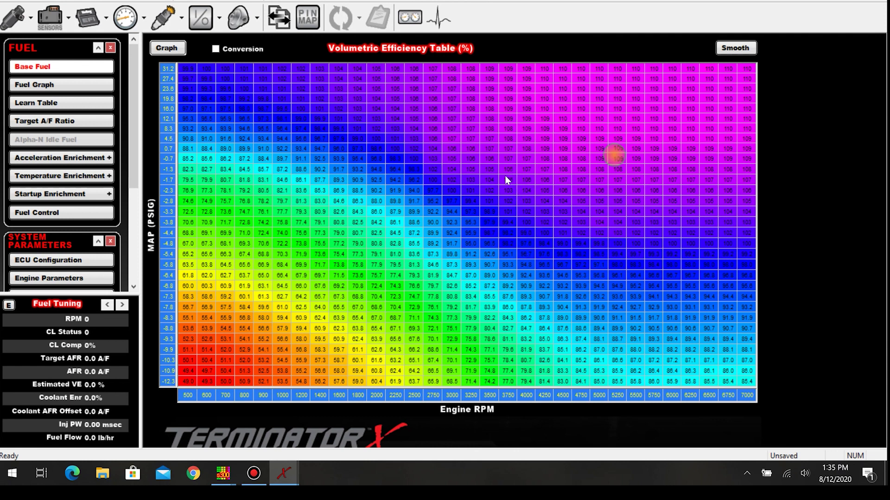
- Fill the boost cells with 90 at 500–3750 RPM, 105 at 4000–4250 and 110 at 4500–5250
left_click_drag(508, 162, 152, 71)
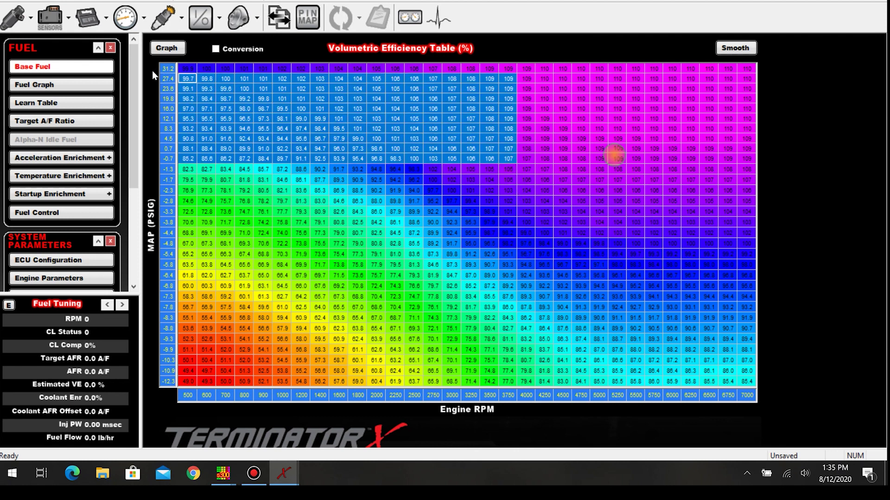
type("90")
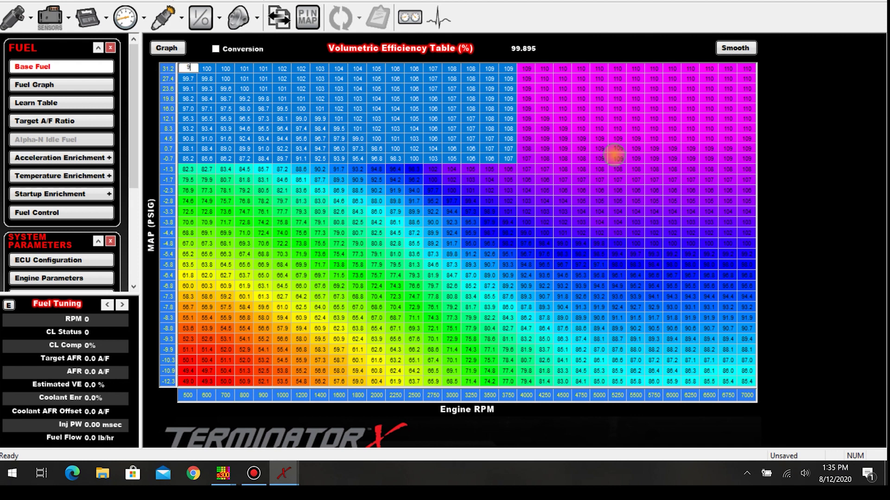
key("Return")
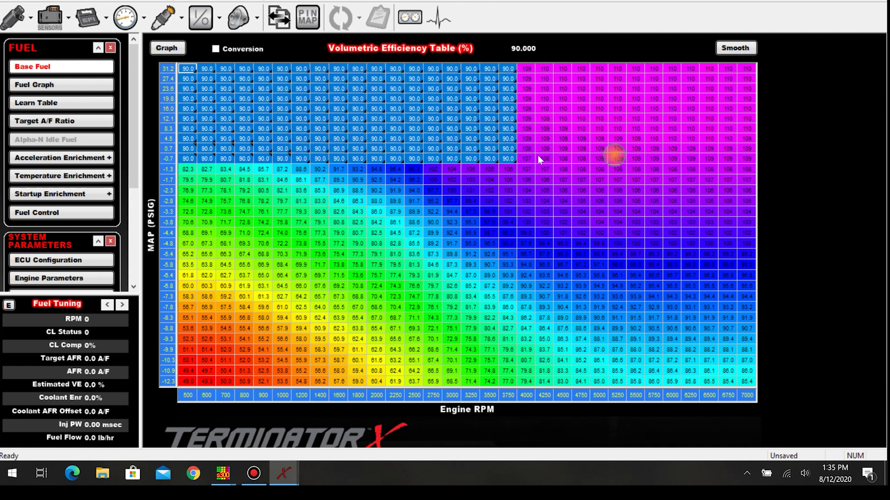
left_click_drag(539, 160, 553, 70)
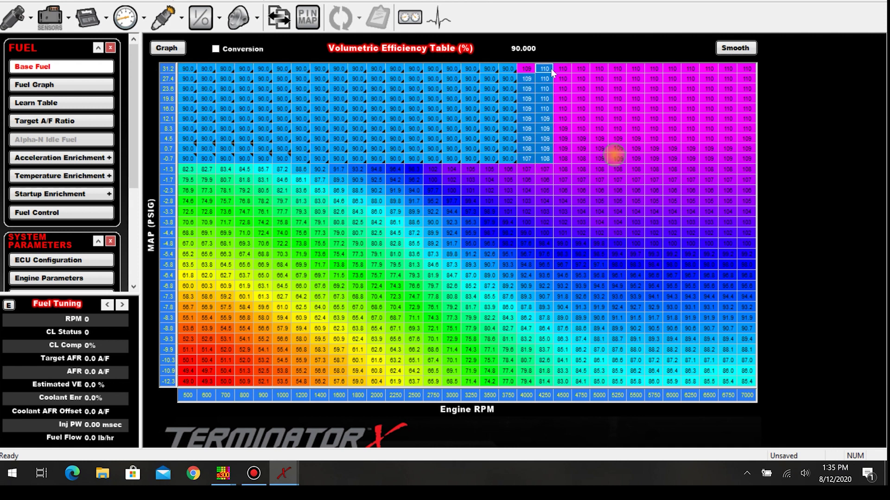
type("105")
key("Return")
left_click_drag(562, 158, 621, 69)
type("110")
key("Return")
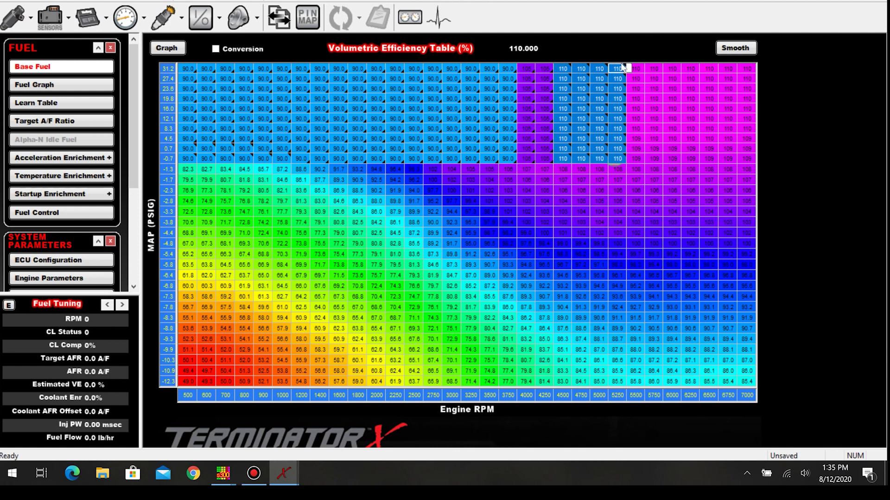
- Fill the boost cells with 118 at 5500–6000 RPM, 110 at 6250–6500, 108 at 6750 and 104 at 7000
left_click_drag(639, 159, 672, 68)
type("11")
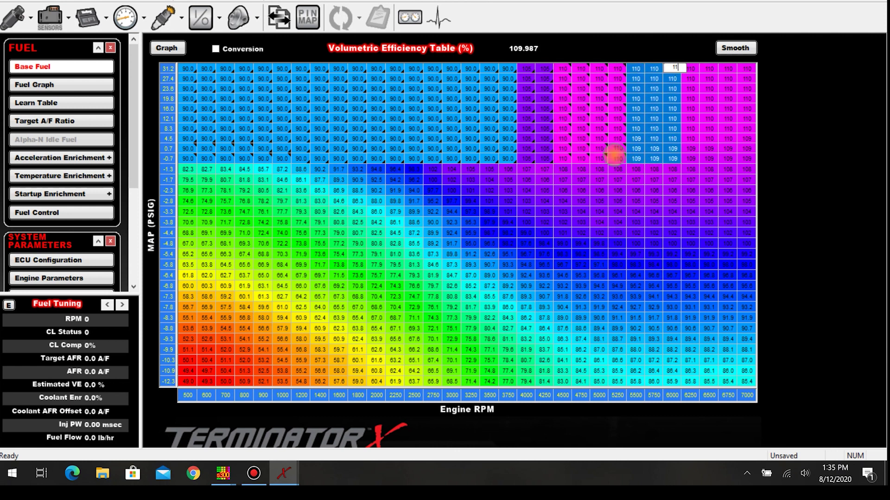
type("8")
key("Return")
left_click(690, 159)
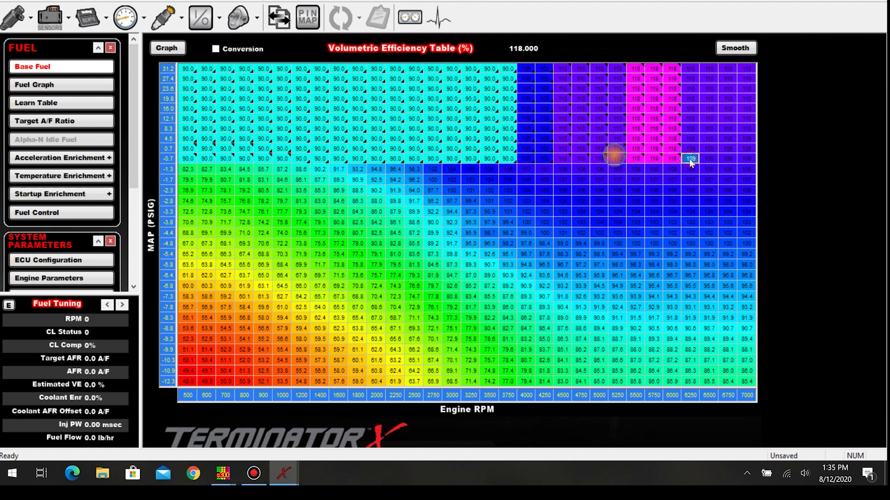
left_click_drag(705, 121, 702, 64)
type("11")
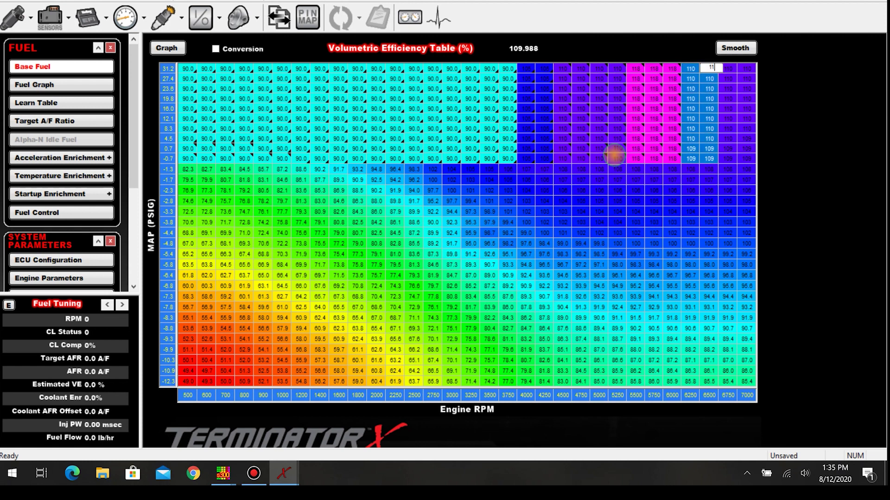
type("0")
key("Return")
left_click_drag(729, 158, 729, 66)
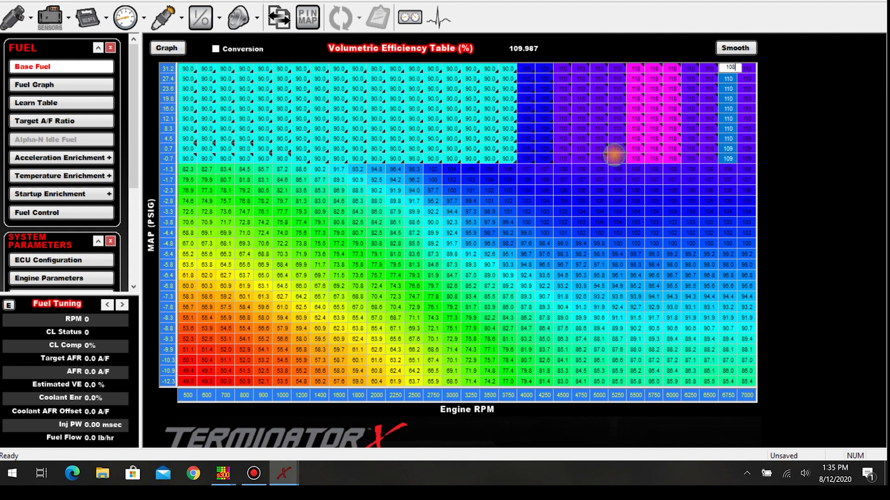
type("108")
key("Return")
left_click_drag(752, 160, 749, 68)
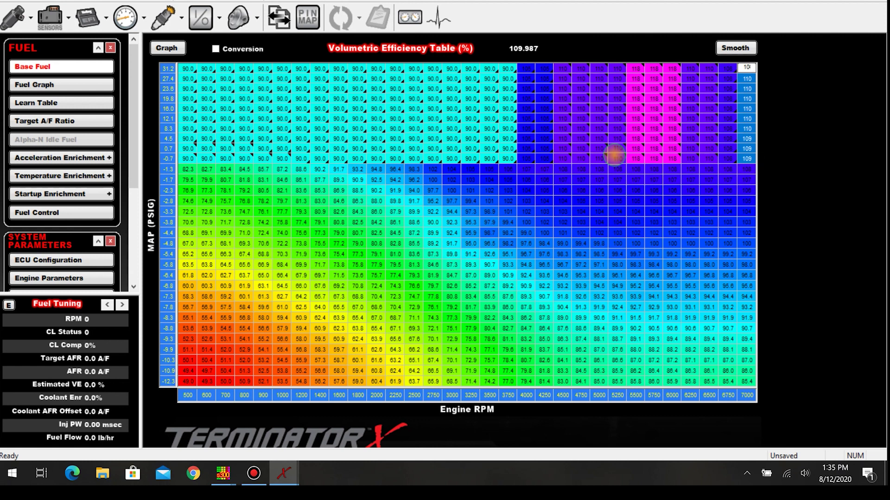
key("Return")
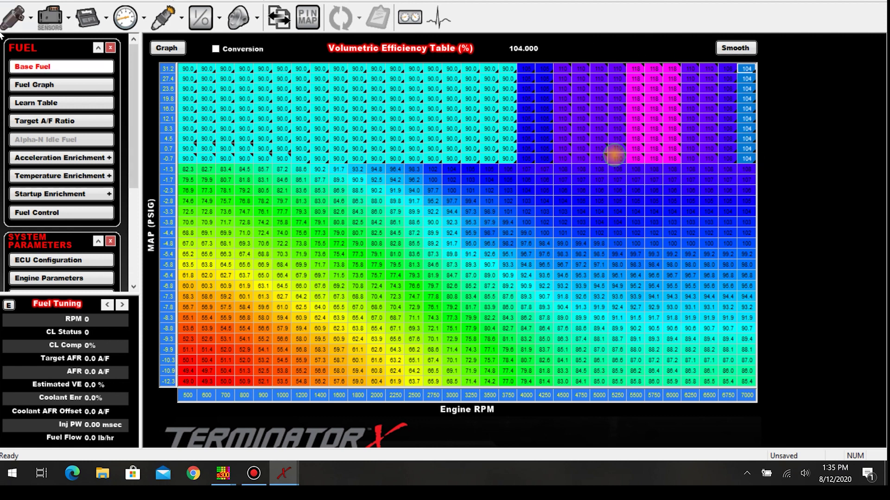
left_click(43, 85)
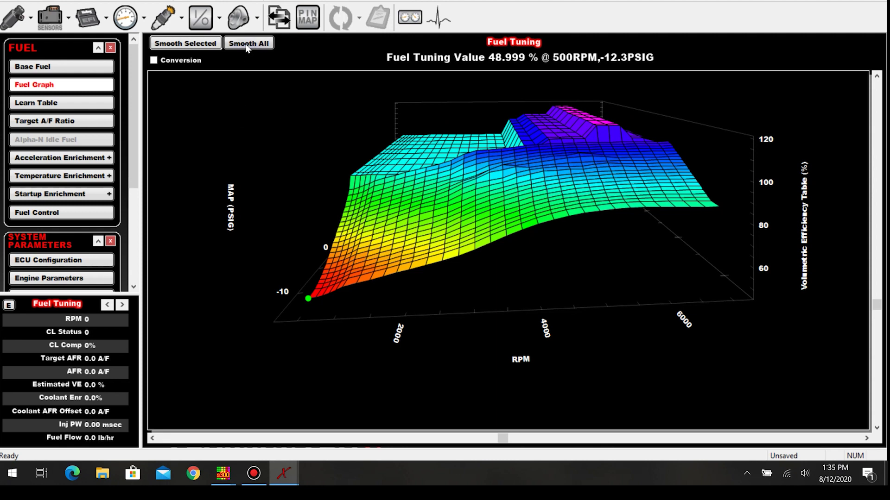
- Select nearly the whole VE table, then apply Smooth All once on the 3D fuel graph
left_click(61, 66)
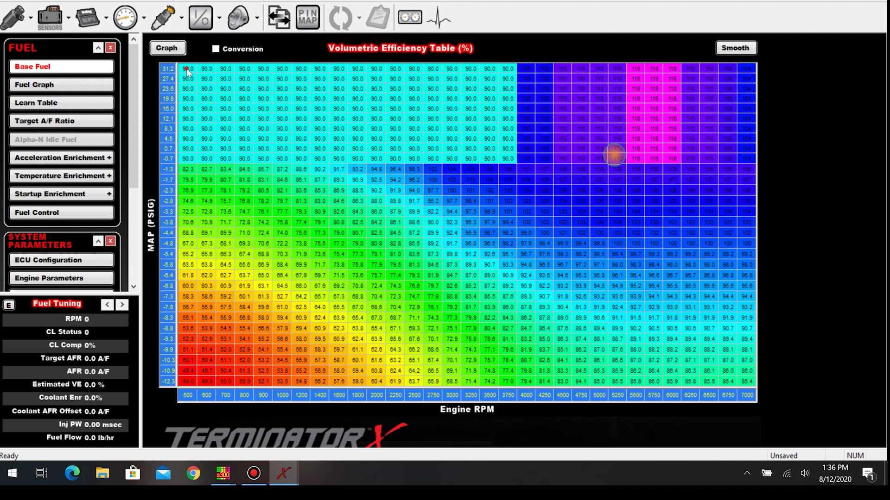
left_click_drag(187, 70, 748, 383)
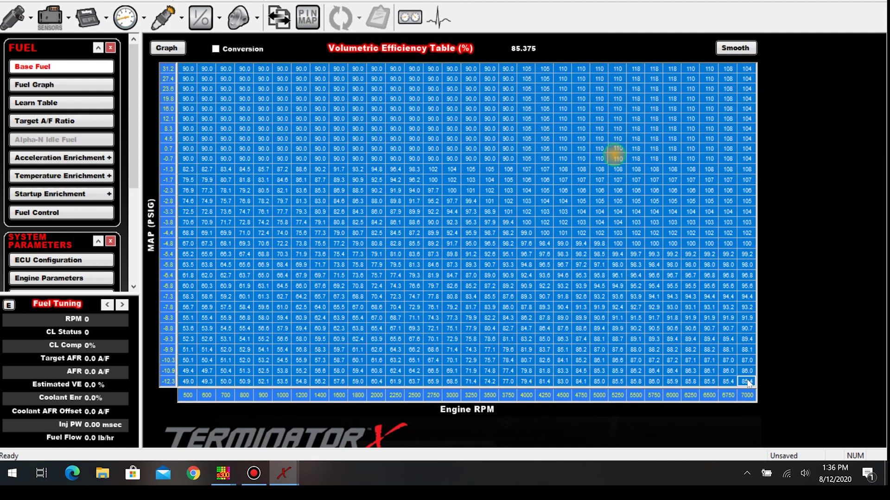
left_click(88, 85)
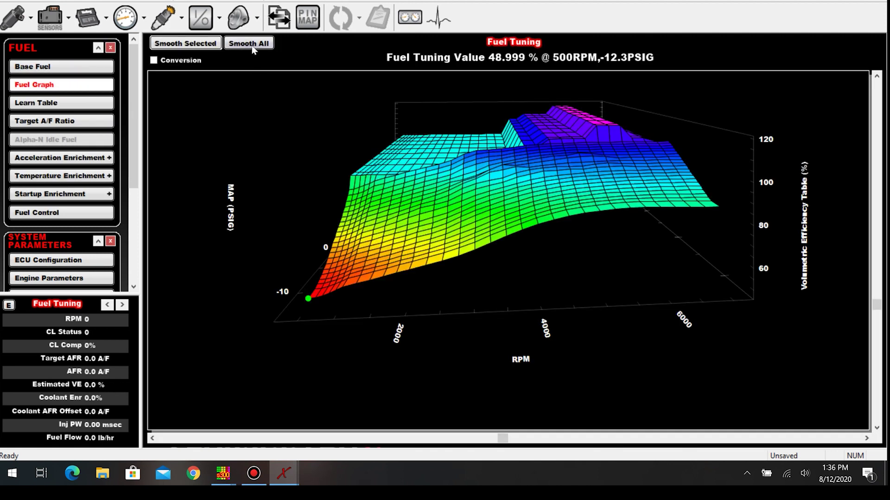
left_click(251, 46)
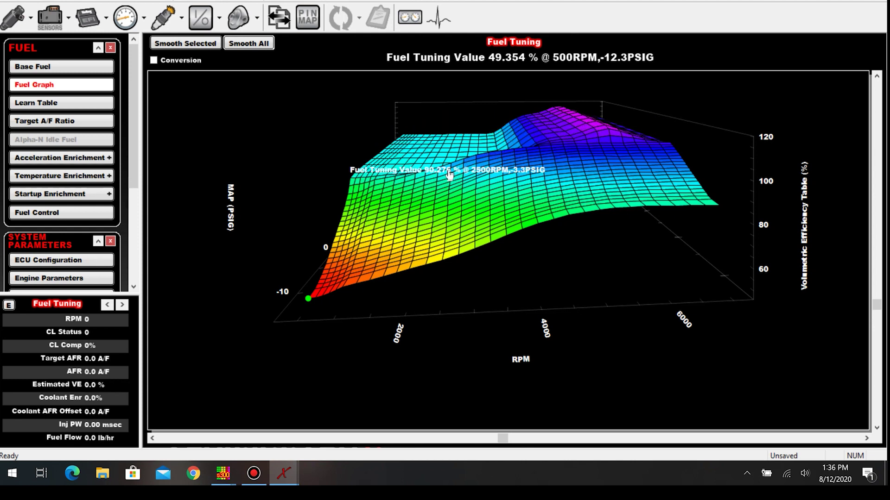
- Apply Smooth All eight more times so the high-boost plateau rounds into a gentle slope
left_click(251, 45)
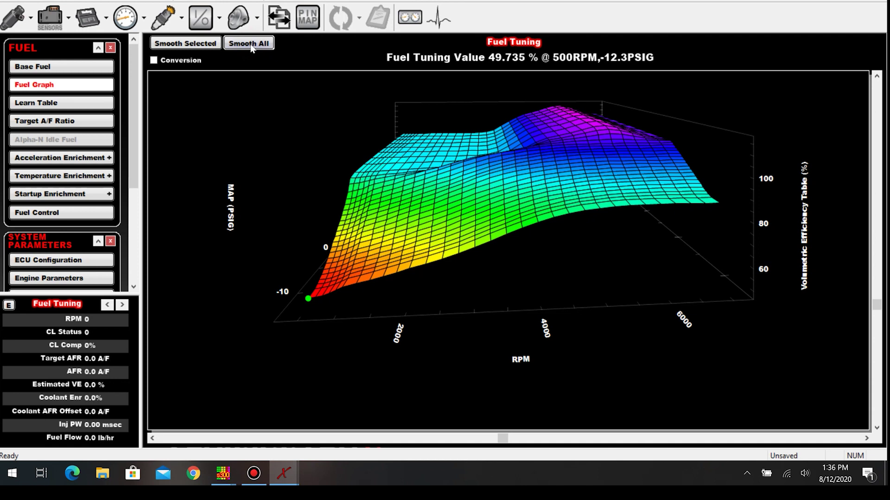
left_click(250, 45)
left_click(250, 45)
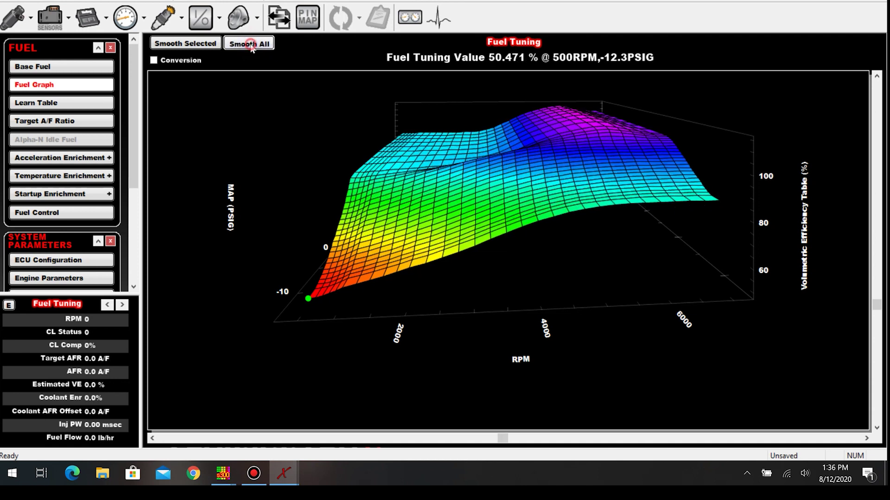
left_click(250, 44)
left_click(250, 44)
left_click(250, 45)
left_click(250, 44)
left_click(250, 45)
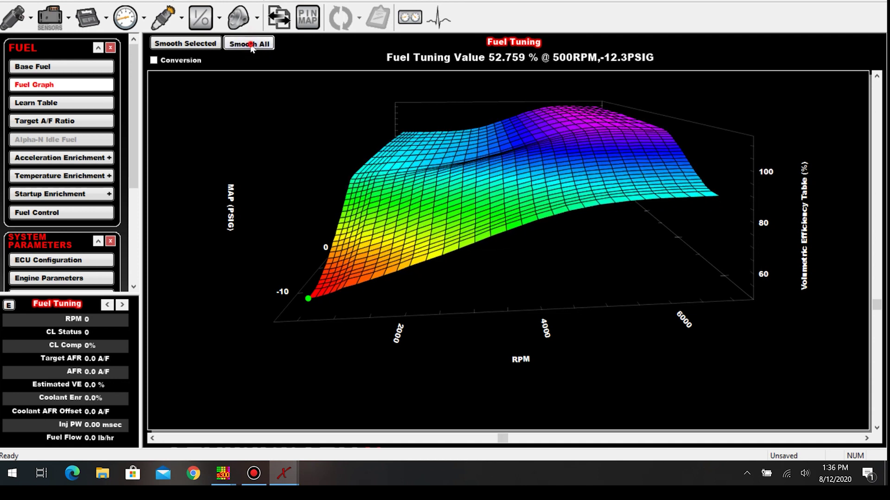
left_click(251, 46)
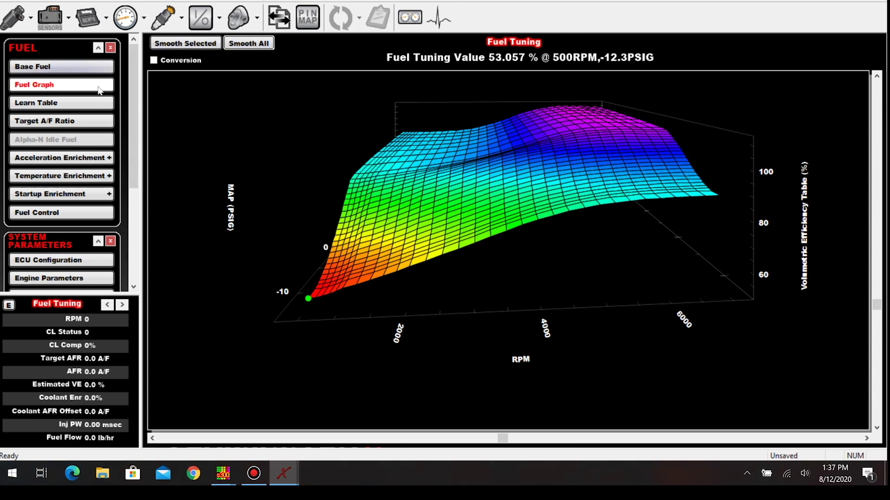
- Raise the 3000 RPM VE cells from -6.8 to -0.7 PSIG, reaching 89.8 at -0.7 PSIG
left_click(78, 68)
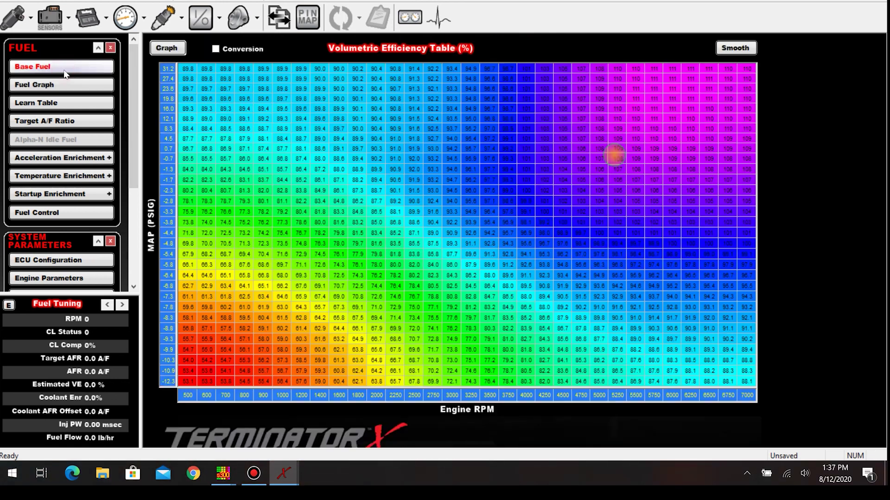
left_click(452, 287)
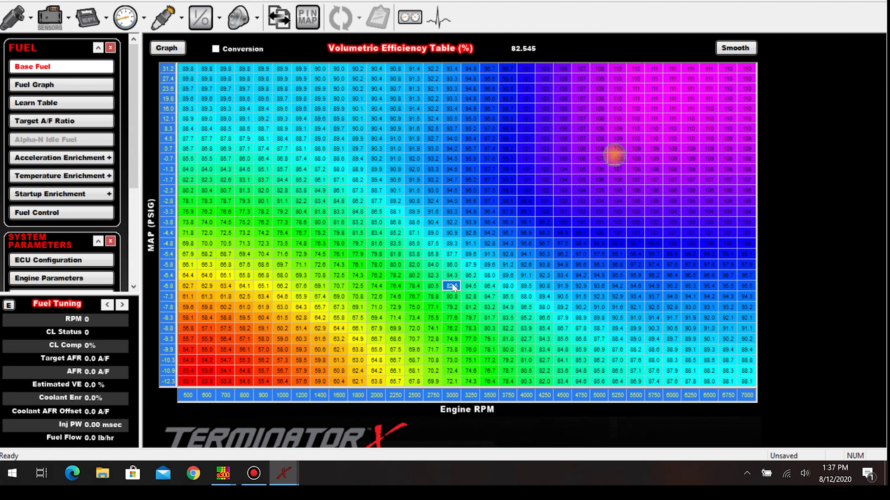
key("Up")
key("Up")
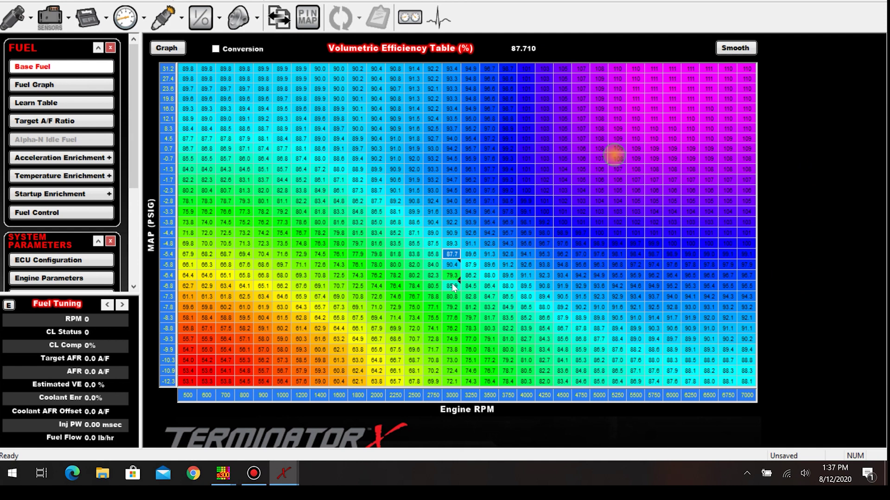
key("Up")
key("Up")
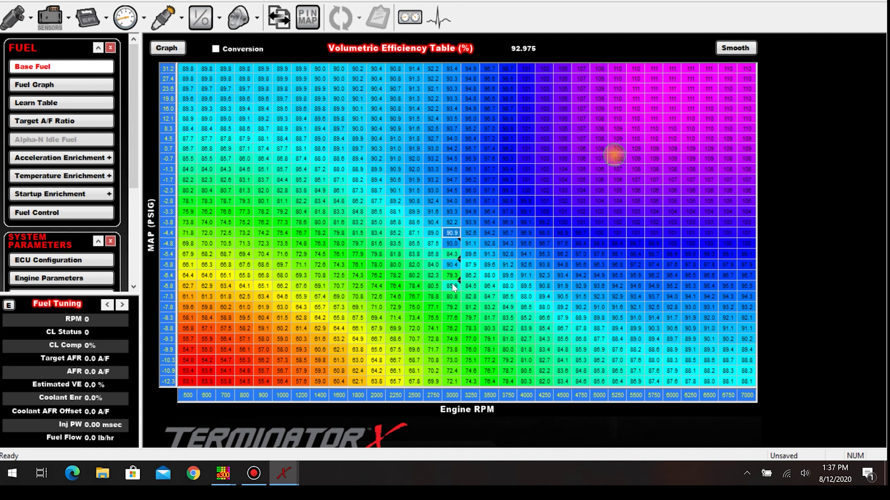
key("Up")
key("Up")
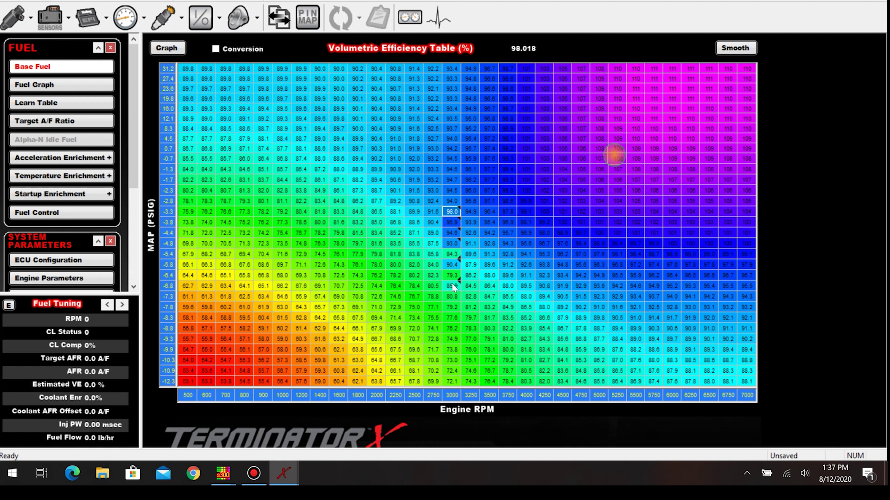
key("Up")
key("Up")
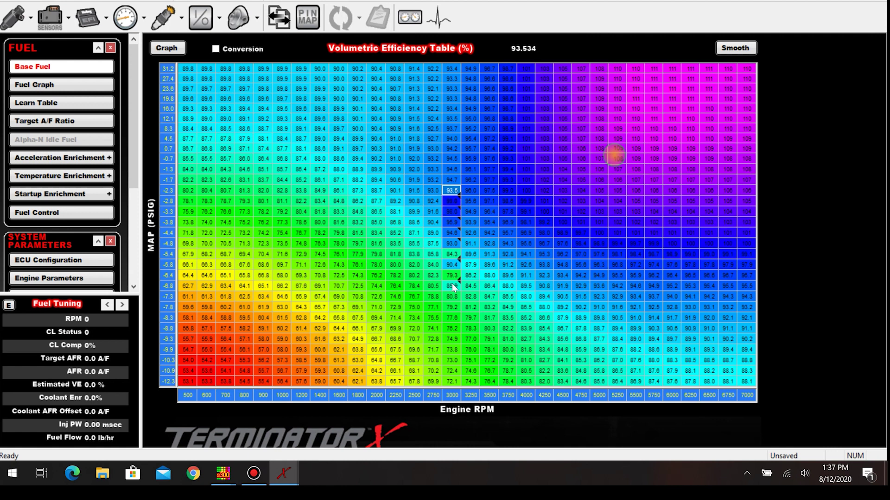
key("Up")
key("Up")
key("Up")
key("Up")
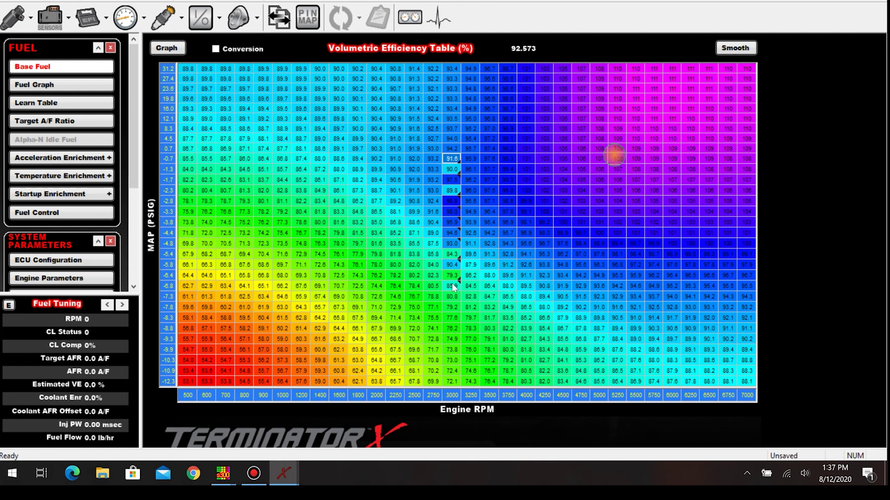
key("Down")
left_click(73, 85)
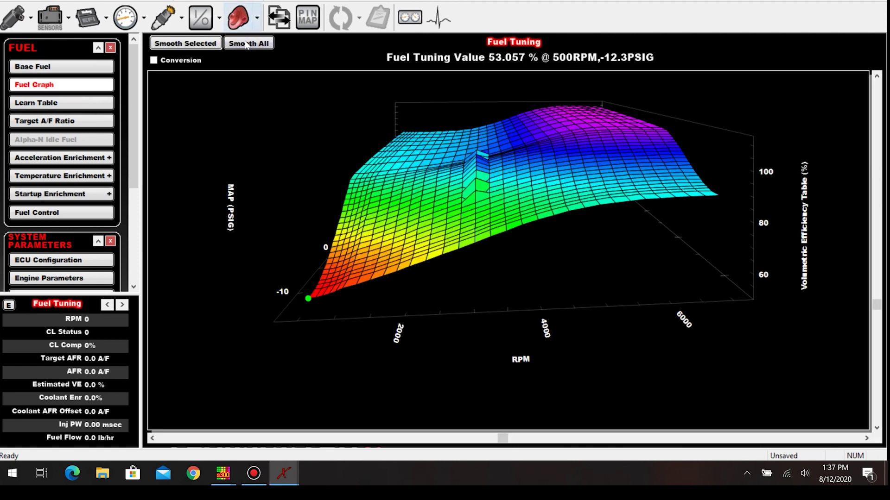
- Smooth away the 3000 RPM spike, then raise the 2500 and 2750 RPM points at -6.4 PSIG
left_click(245, 45)
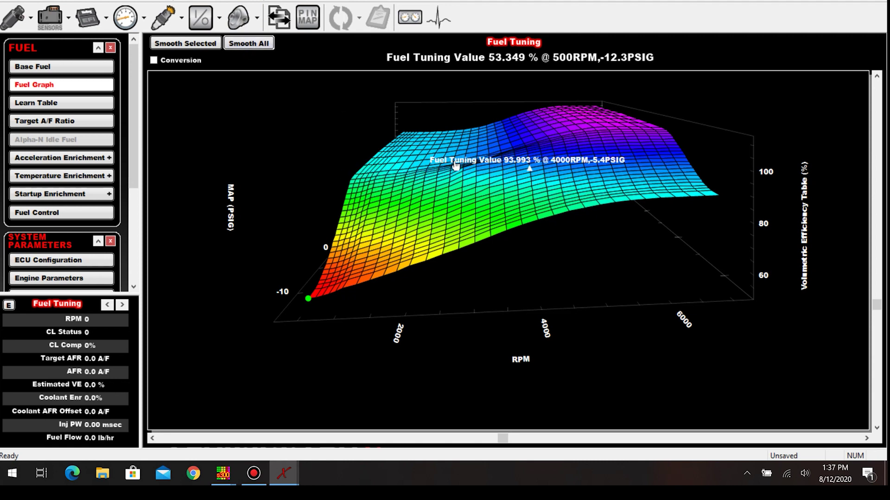
left_click(457, 204)
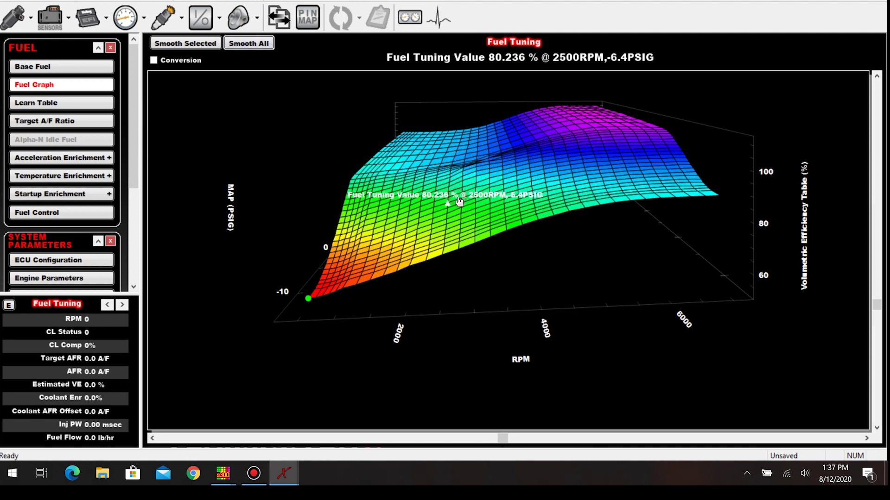
mouse_move(331, 284)
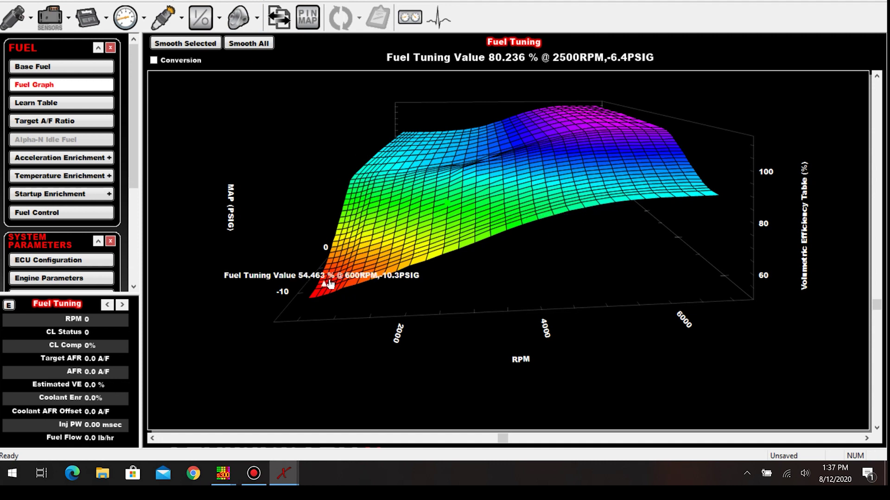
key("Page_Up")
key("Page_Up")
key("Page_Up")
key("Page_Up")
key("Page_Up")
key("Page_Up")
key("Right")
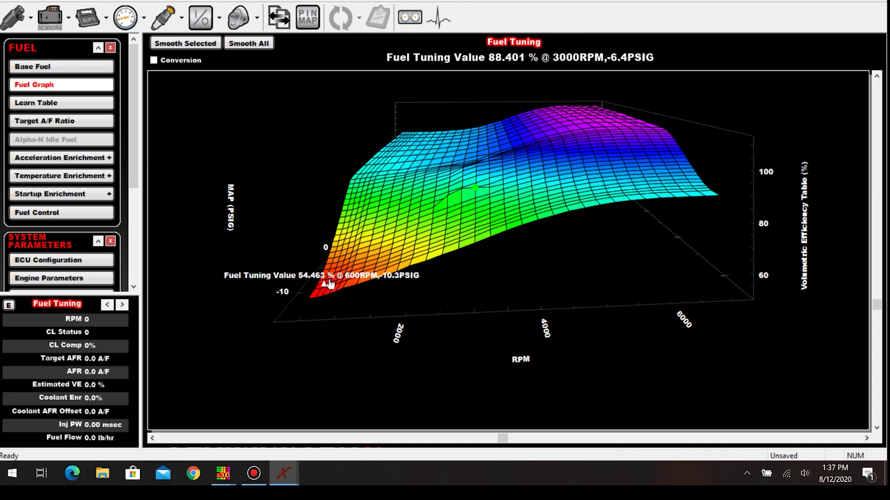